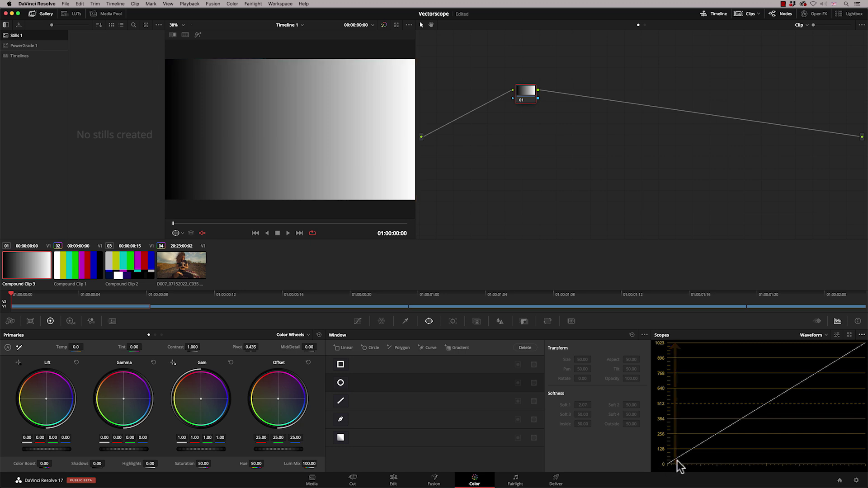
Step: Switch the scope to Vectorscope and push the gradient clip's offset toward magenta (30.58/22.28/31.07)
click(823, 334)
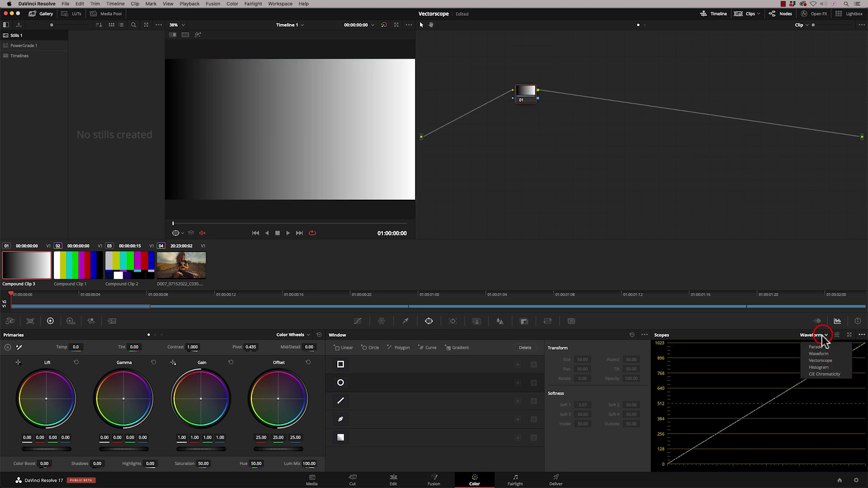
click(820, 361)
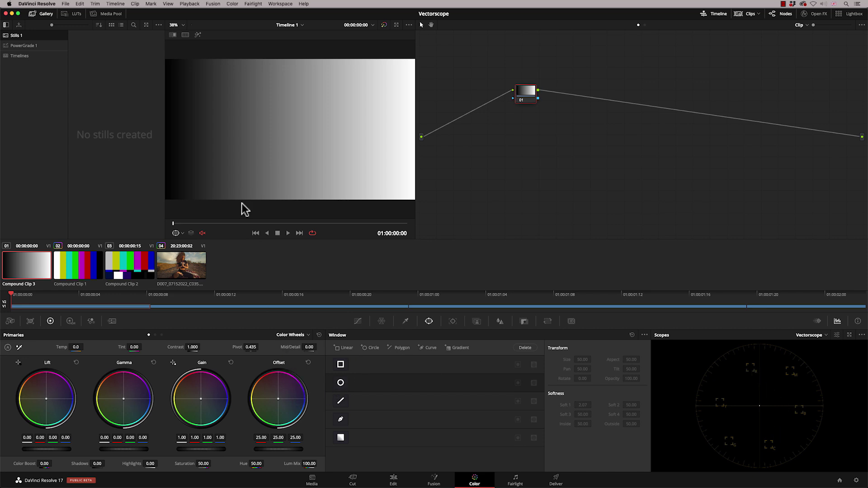
drag(278, 398, 281, 396)
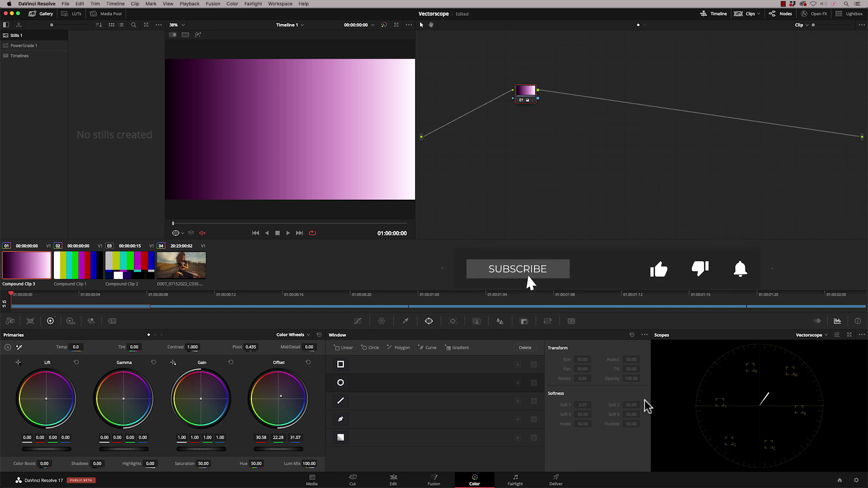
Step: Load the Compound Clip 1 colour bars so the vectorscope plots six points
click(85, 275)
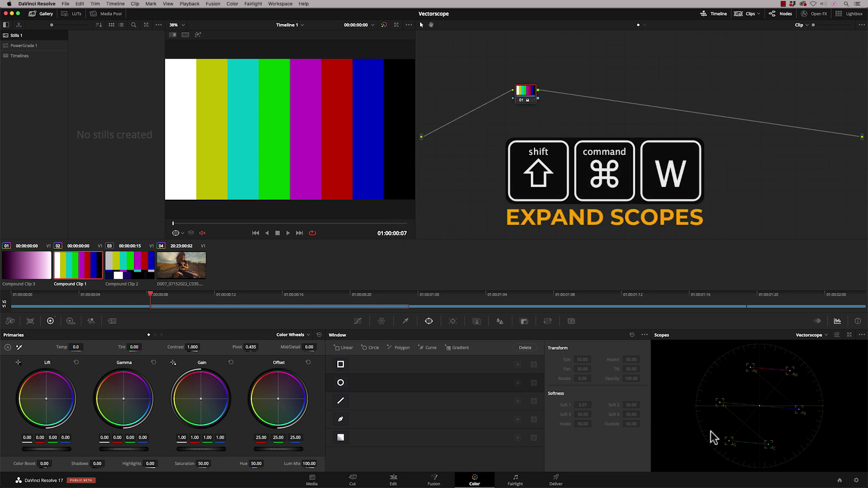
Step: Expand the scopes into a floating window and set the vectorscope to show 75%+100% targets
key(shift+super+w)
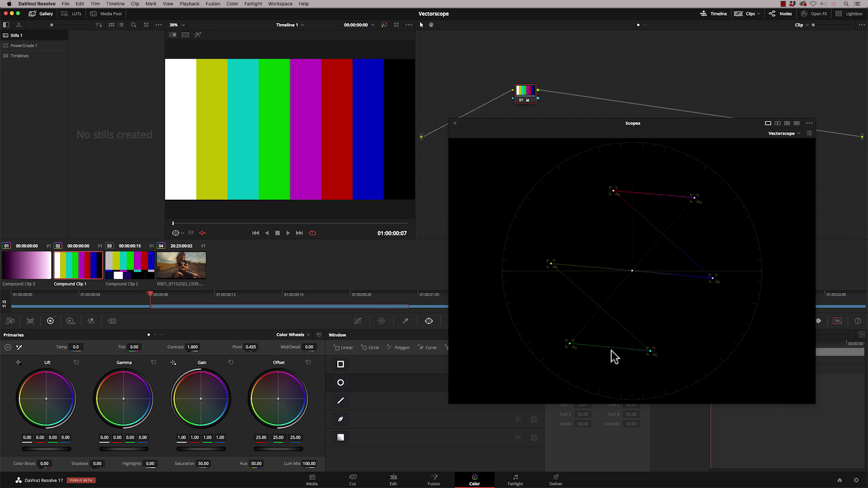
drag(601, 120, 610, 135)
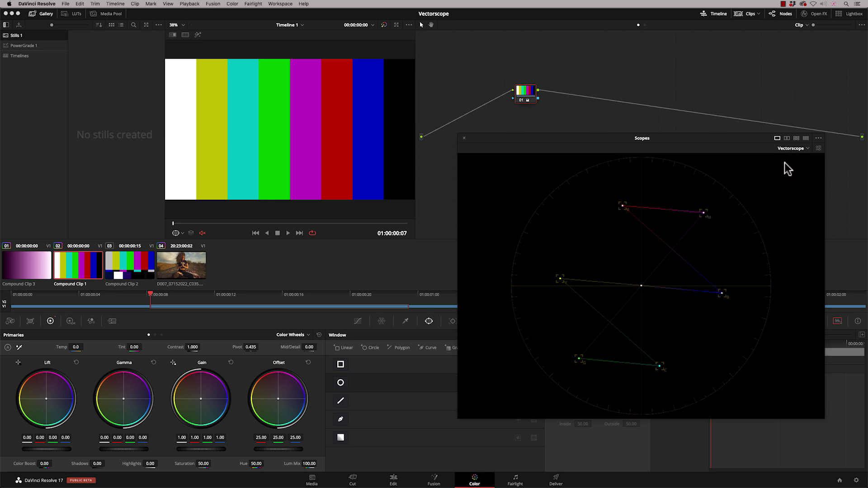
click(818, 138)
mouse_move(825, 154)
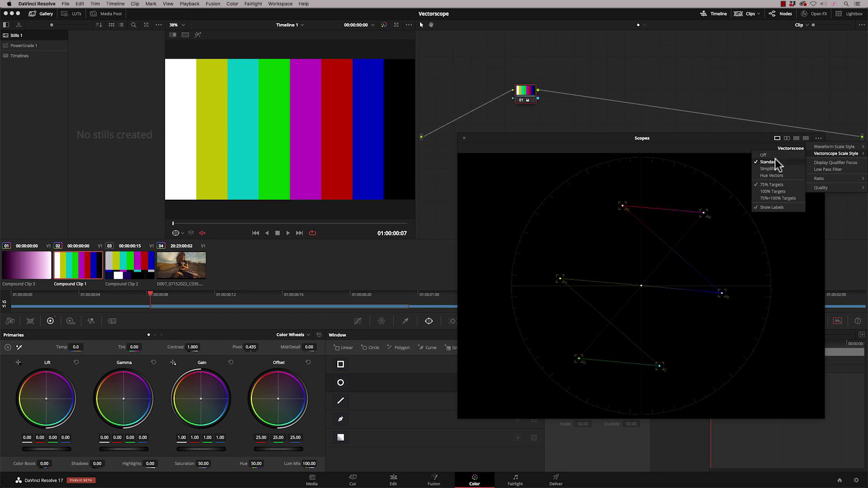
click(770, 191)
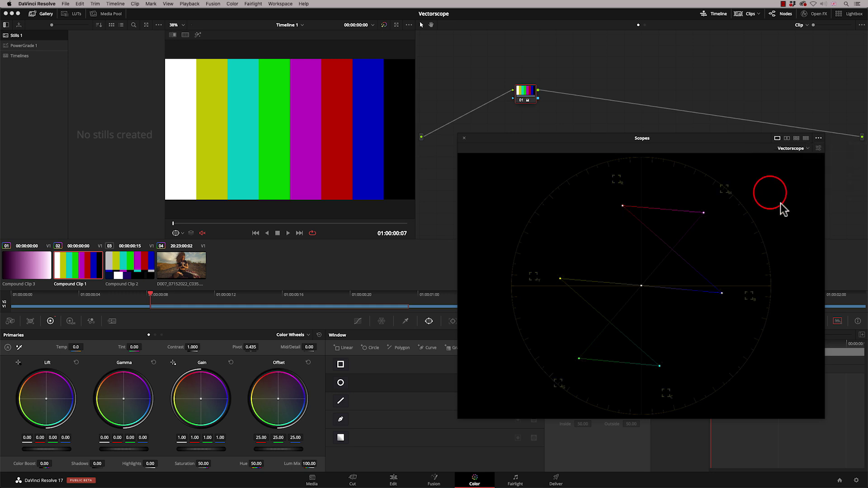
click(817, 138)
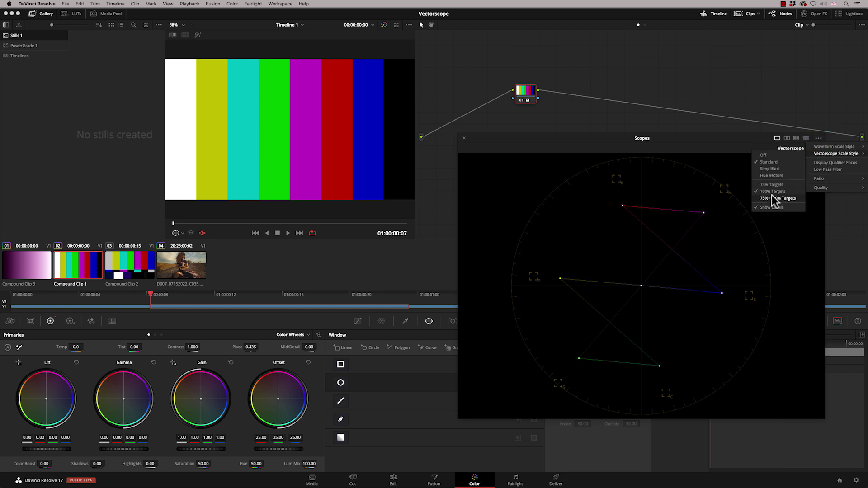
click(778, 198)
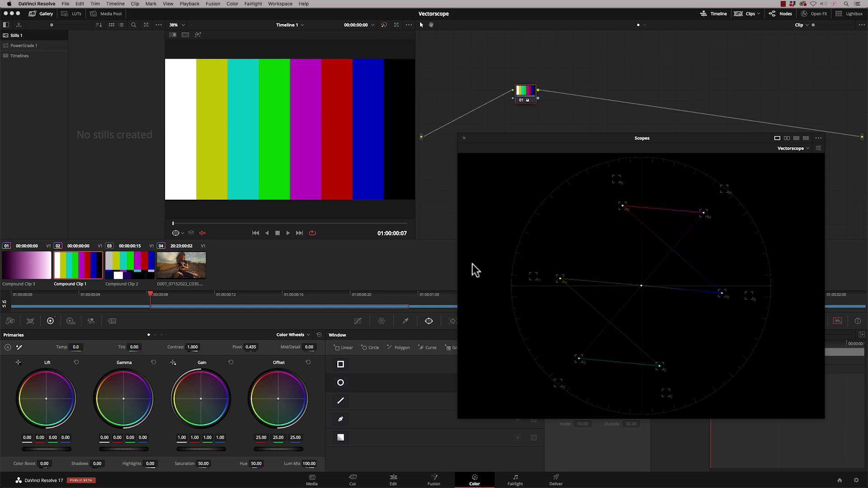
Step: Load the Compound Clip 2 SMPTE bars into the viewer and vectorscope
click(129, 266)
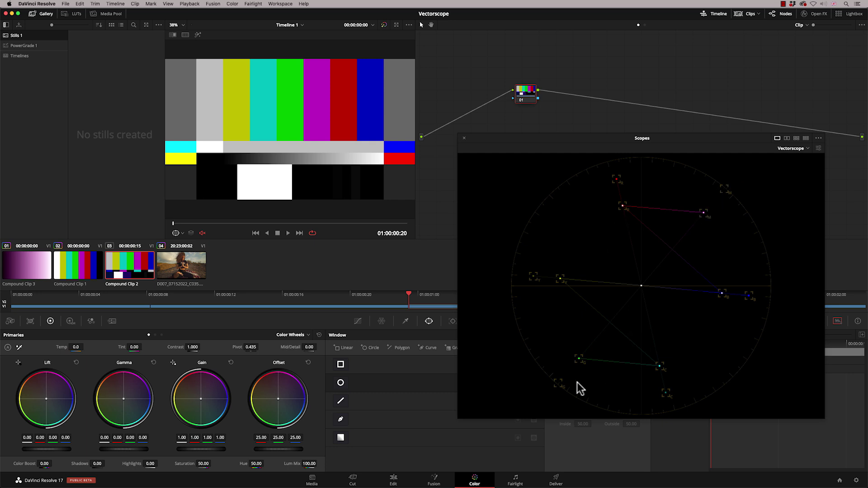
Step: Try the Simplified and then Hue Vectors vectorscope scale styles
click(817, 139)
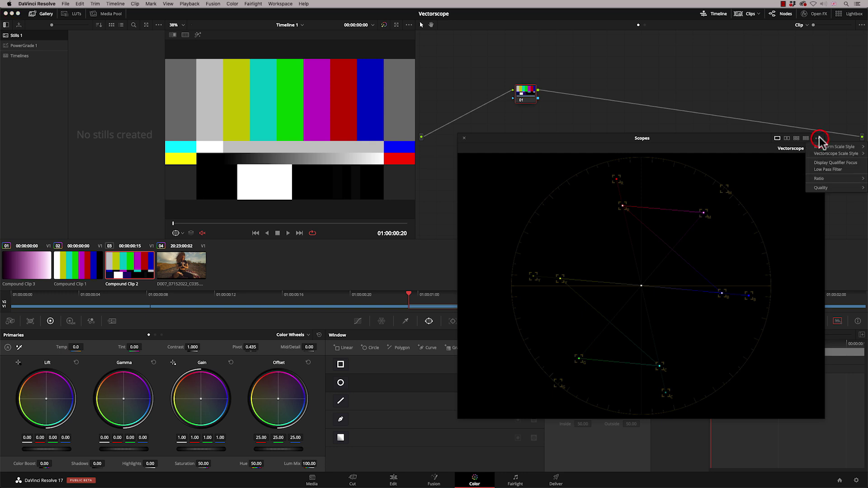
mouse_move(834, 153)
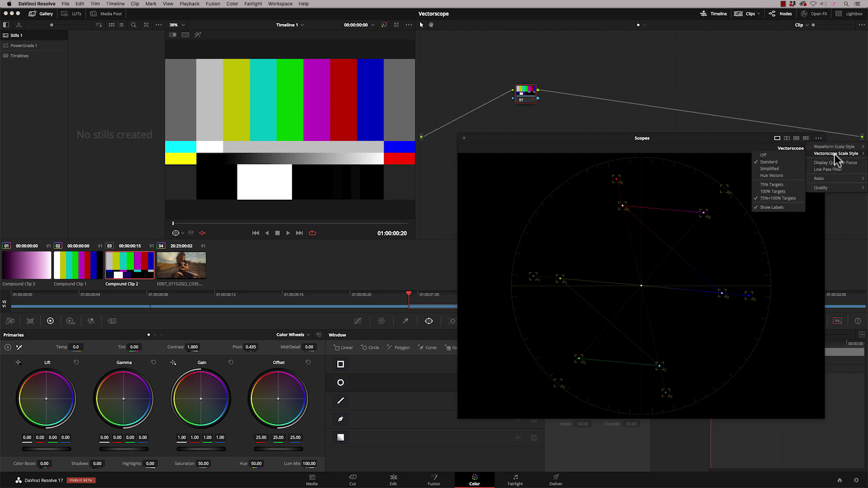
click(777, 168)
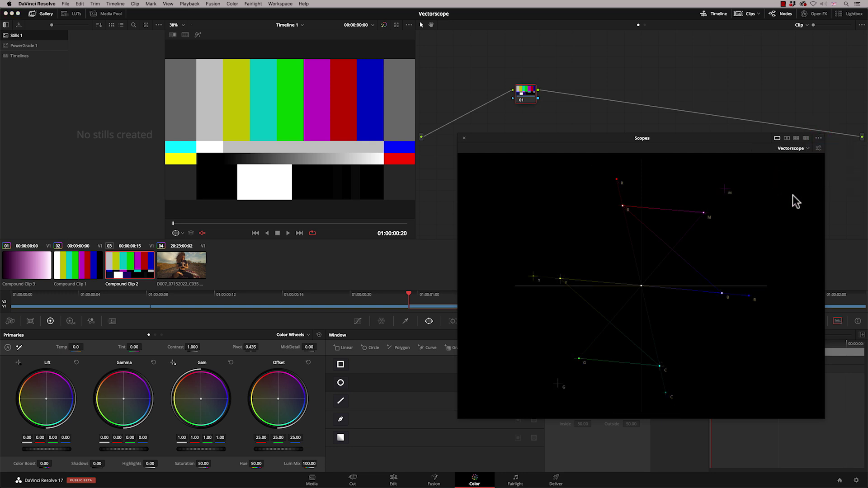
click(818, 138)
mouse_move(832, 154)
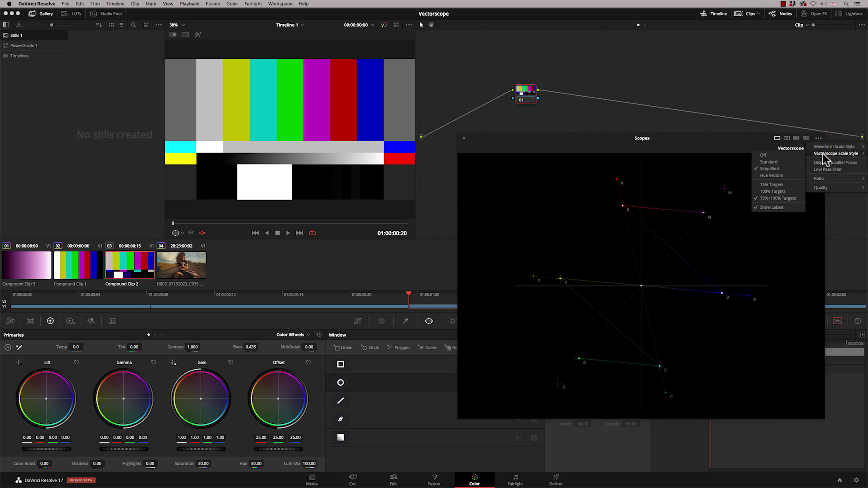
click(772, 175)
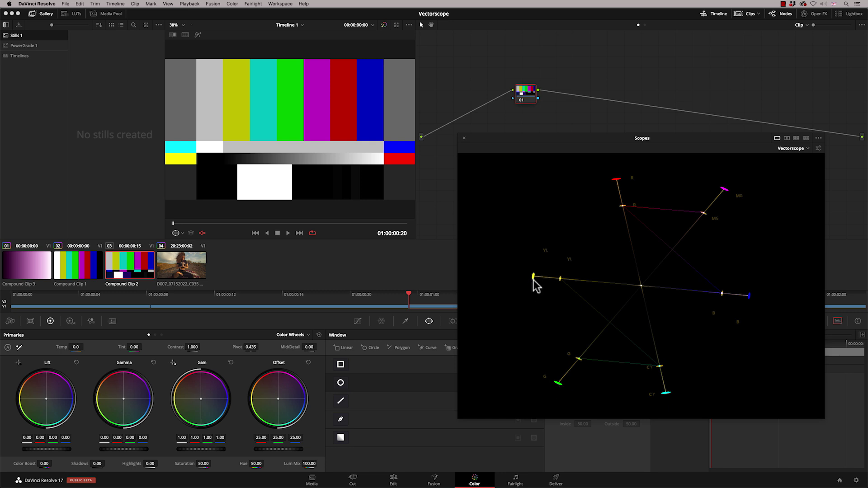
Step: Return to the Standard graticule with only 75% targets and toggle Show Labels
click(818, 139)
mouse_move(833, 154)
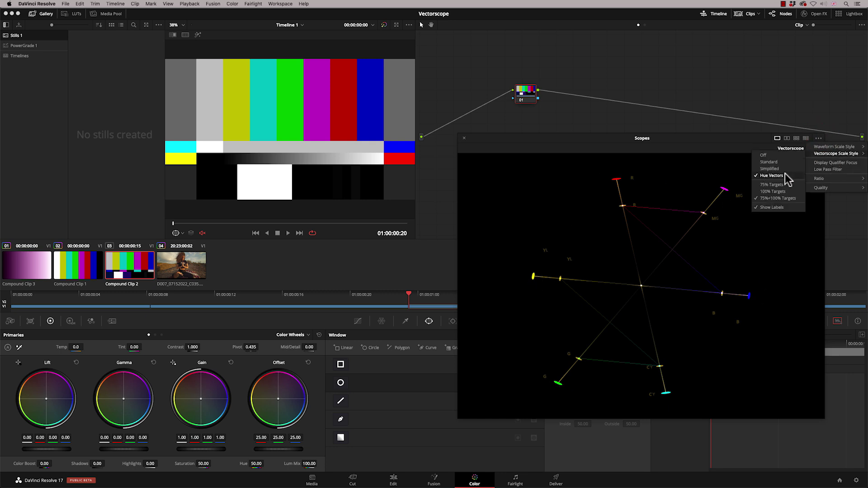
click(769, 185)
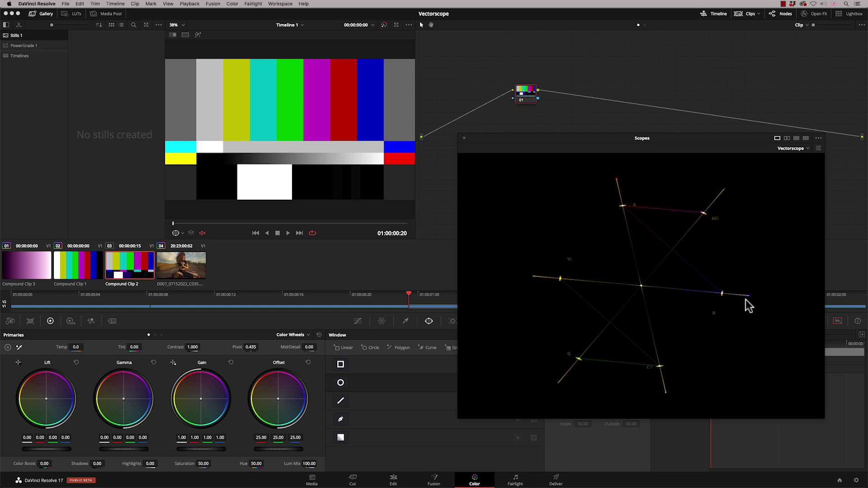
click(818, 138)
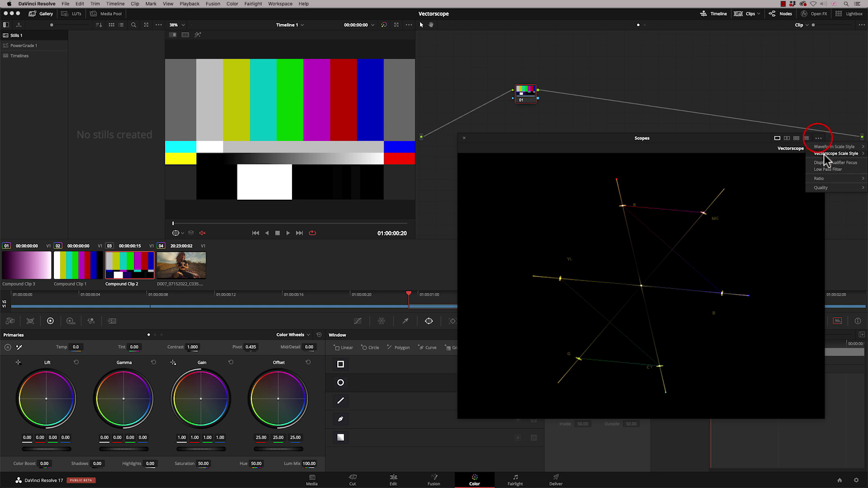
mouse_move(822, 154)
click(784, 161)
click(817, 137)
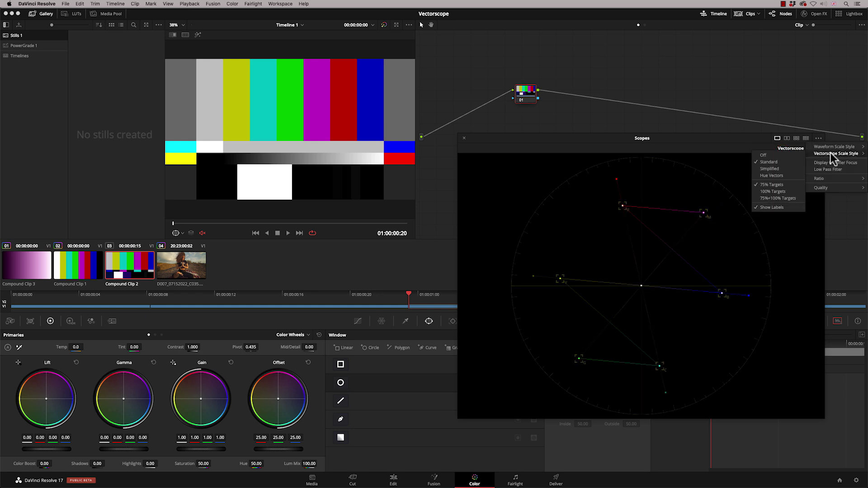
click(771, 208)
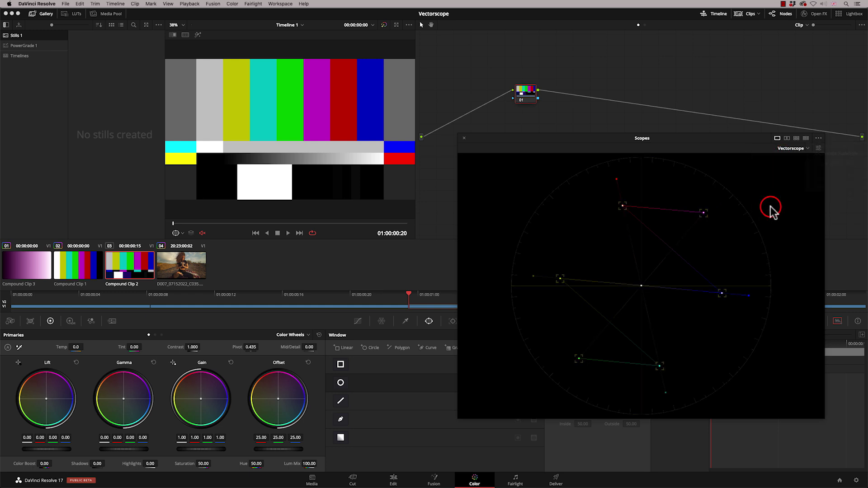
Step: Load clip 04, enable Display Qualifier Focus, and set the viewer overlay to Qualifier
click(187, 273)
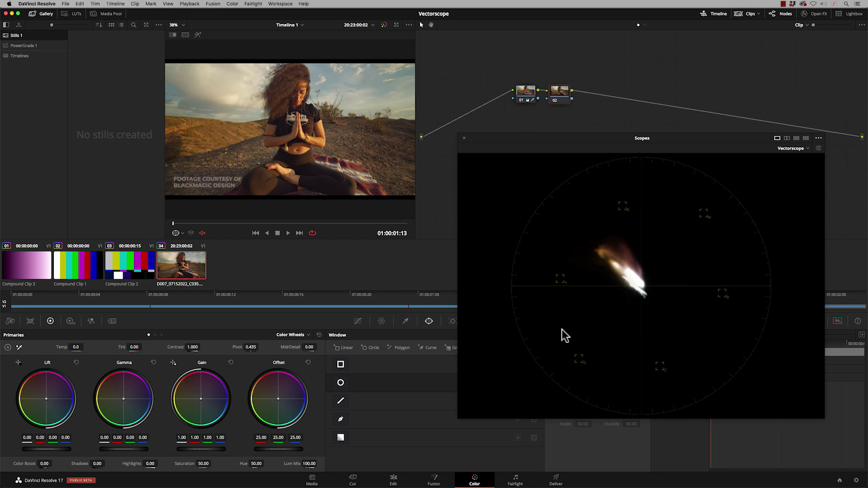
click(818, 138)
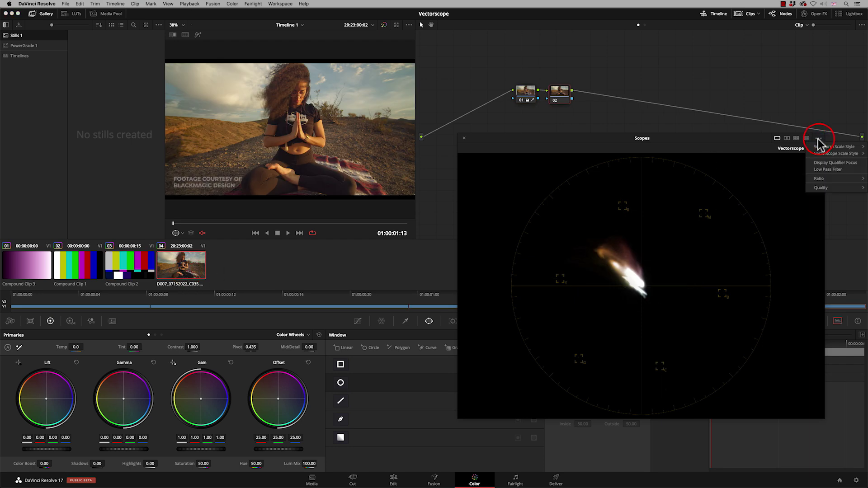
click(836, 163)
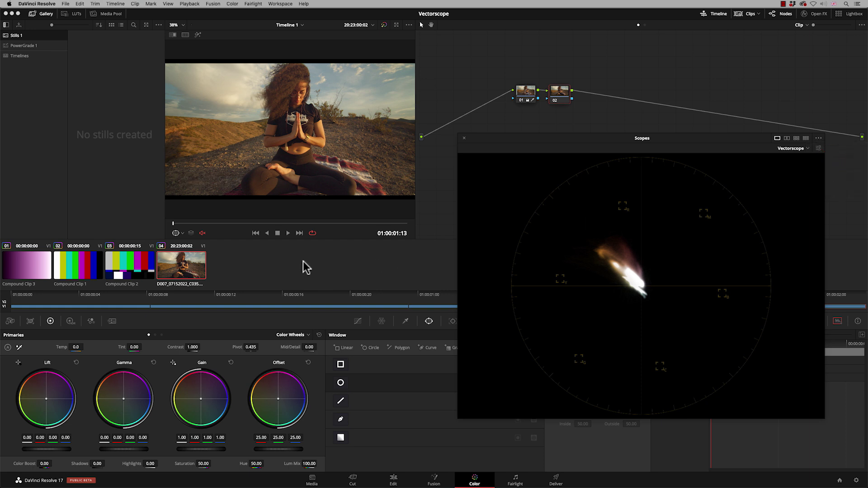
drag(176, 233, 191, 254)
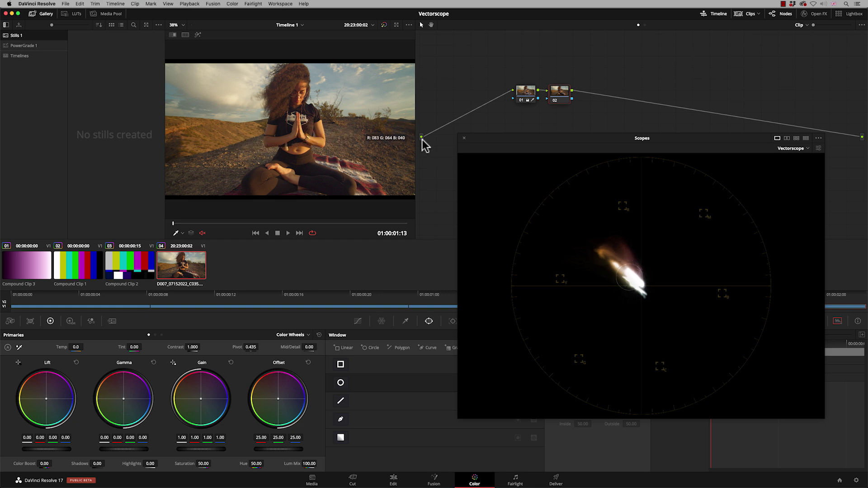
Step: Turn on the scope's low pass filter and set its display quality to High
click(818, 138)
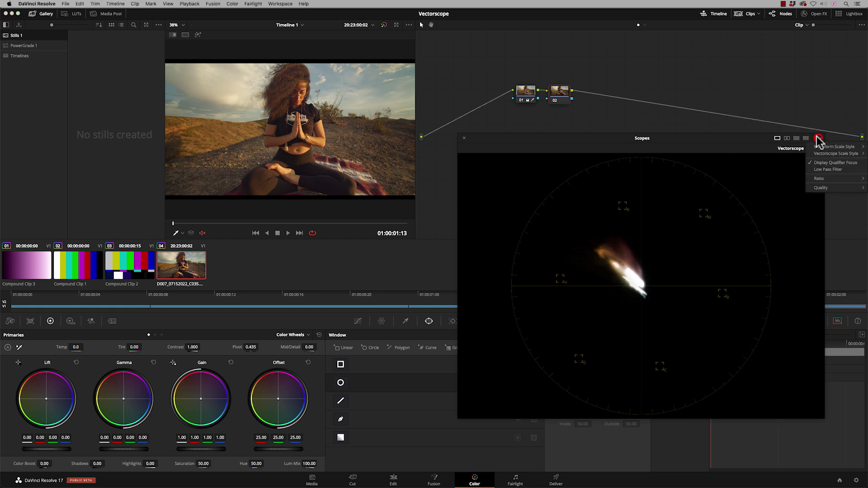
click(818, 169)
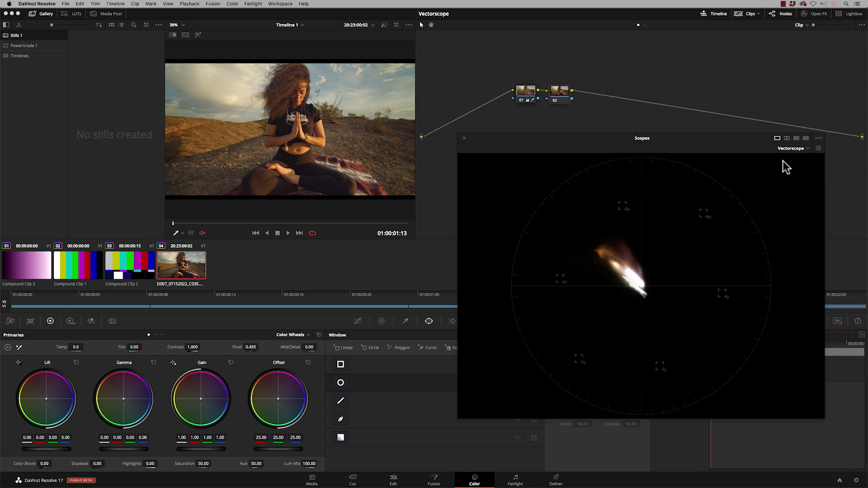
click(818, 138)
mouse_move(818, 188)
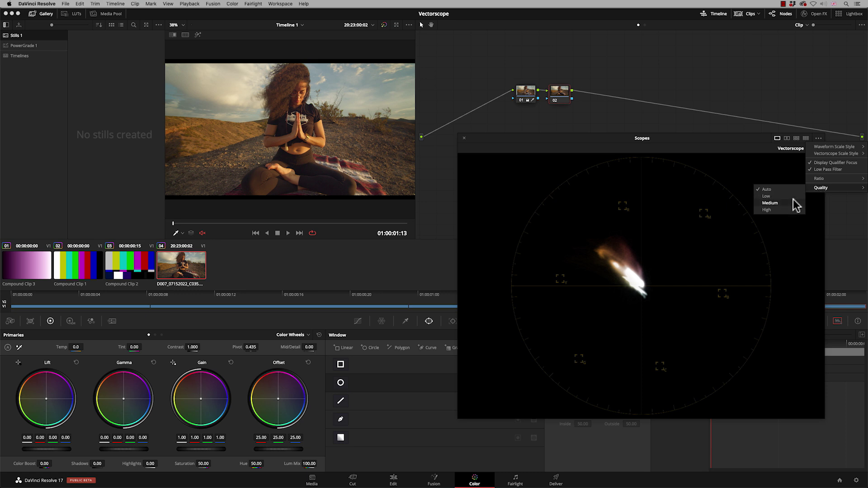
click(785, 208)
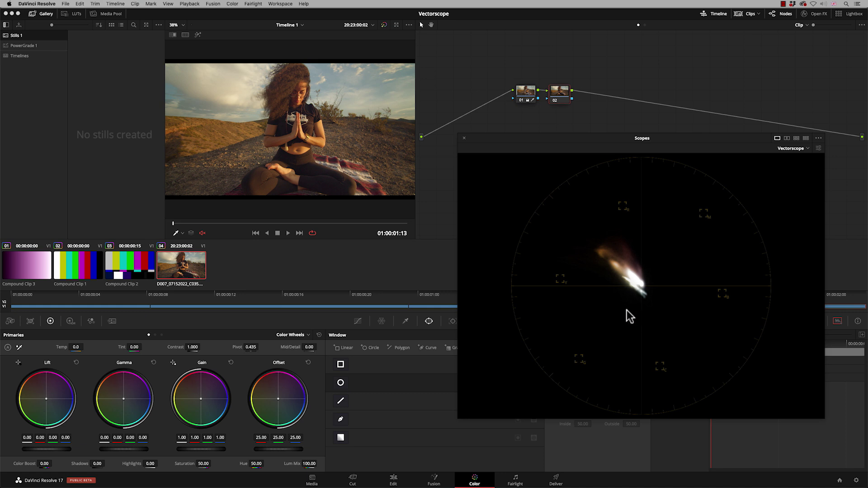
click(818, 139)
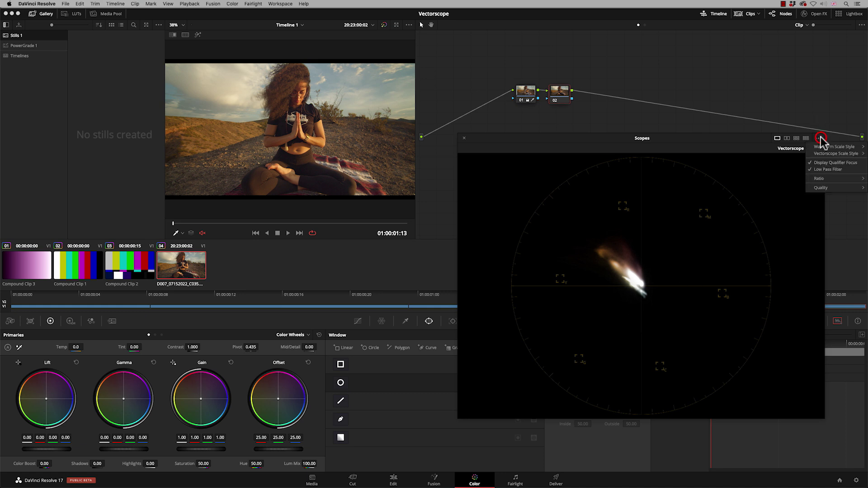
mouse_move(822, 188)
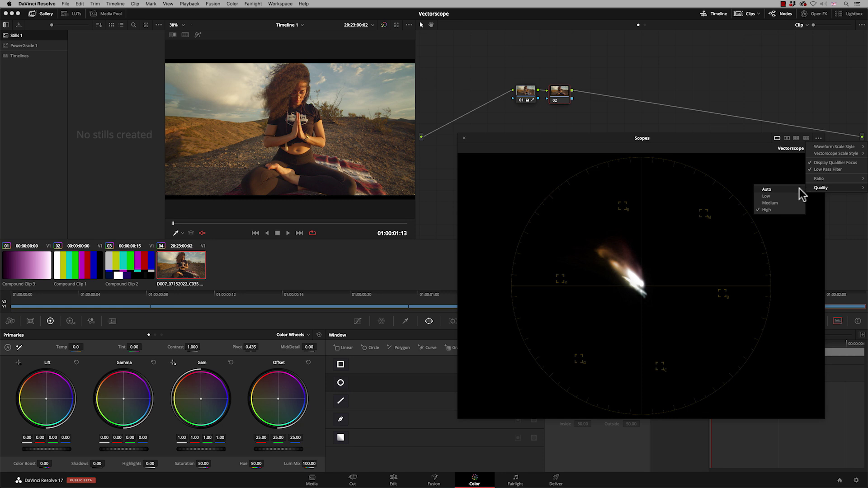
click(787, 196)
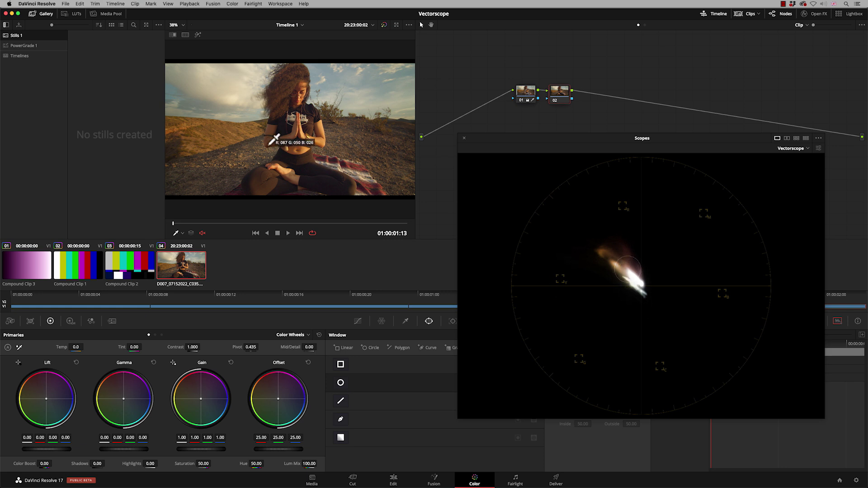
mouse_move(271, 111)
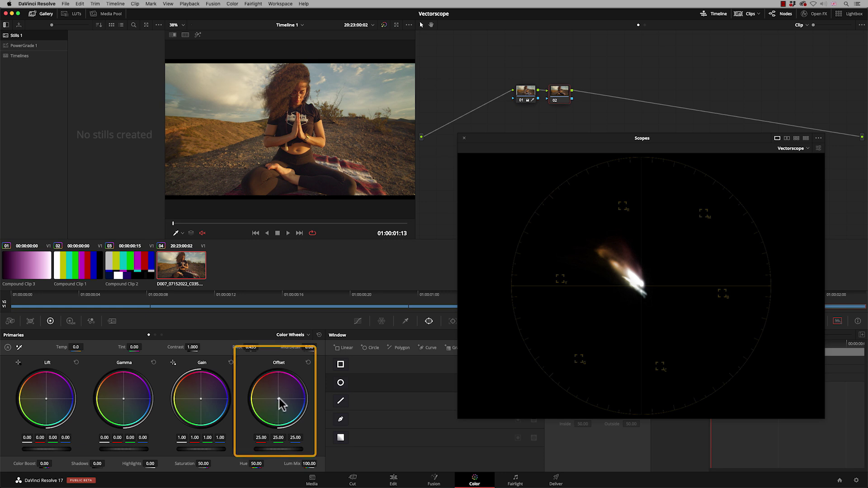
drag(280, 400, 281, 400)
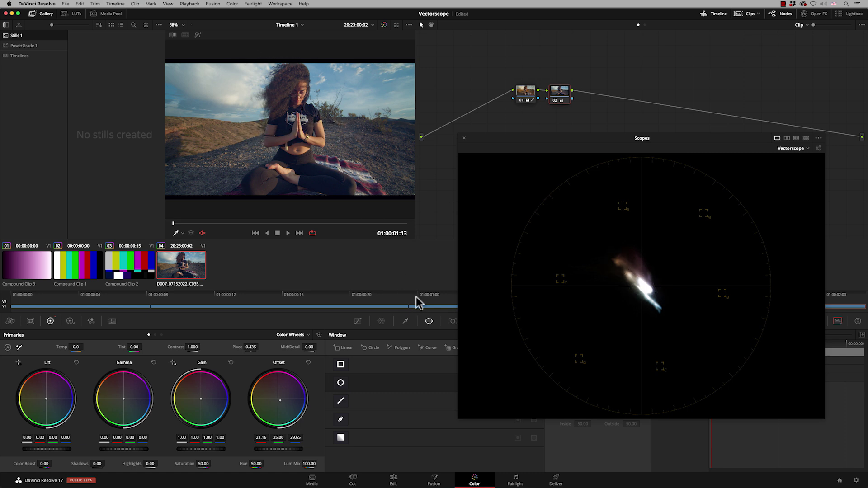
click(308, 363)
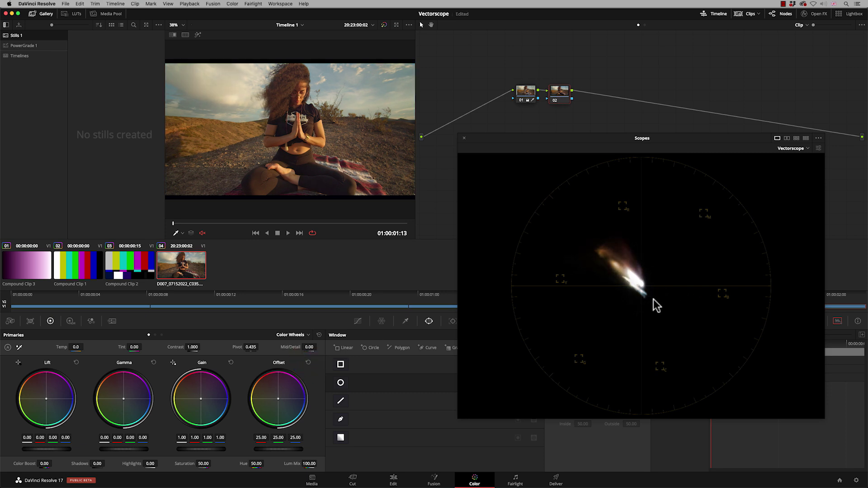
Step: Open the qualifier controls, cycle the vectorscope through Low, High, Mid, All, and enable Extents
key(alt+shift+q)
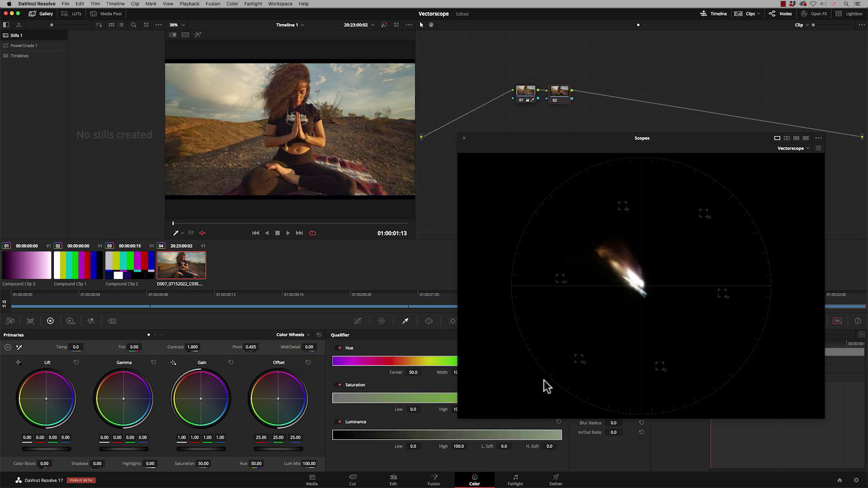
click(818, 148)
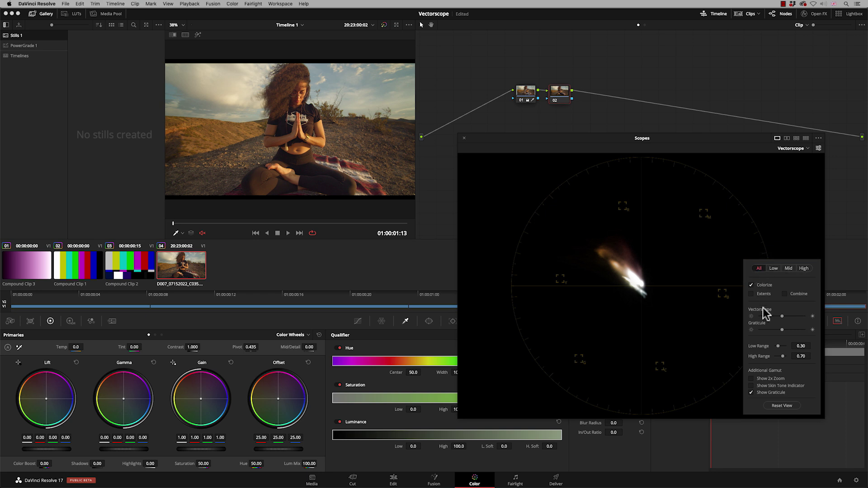
click(777, 267)
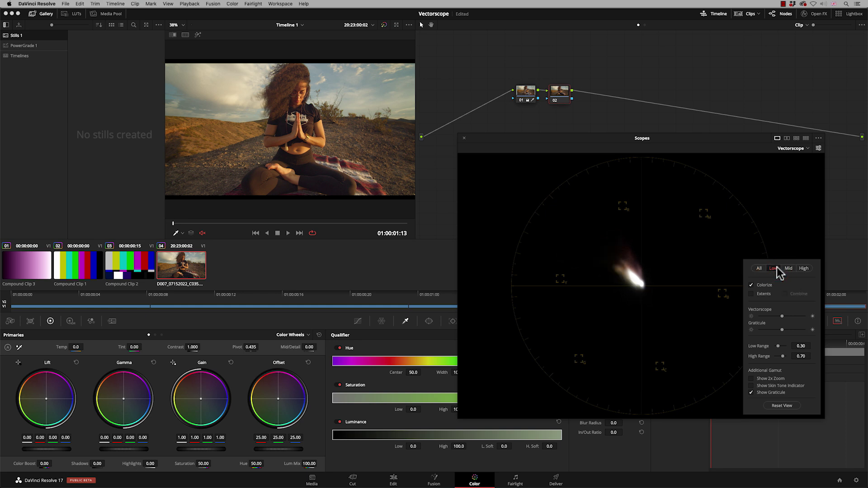
click(803, 268)
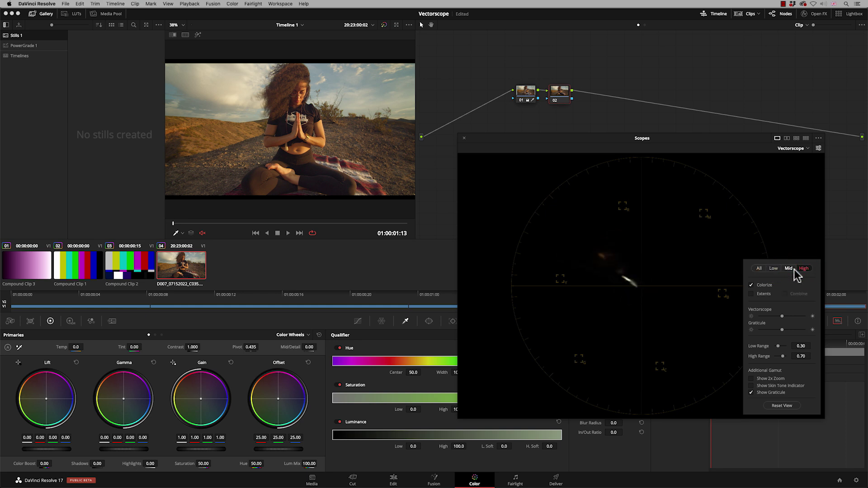
click(787, 268)
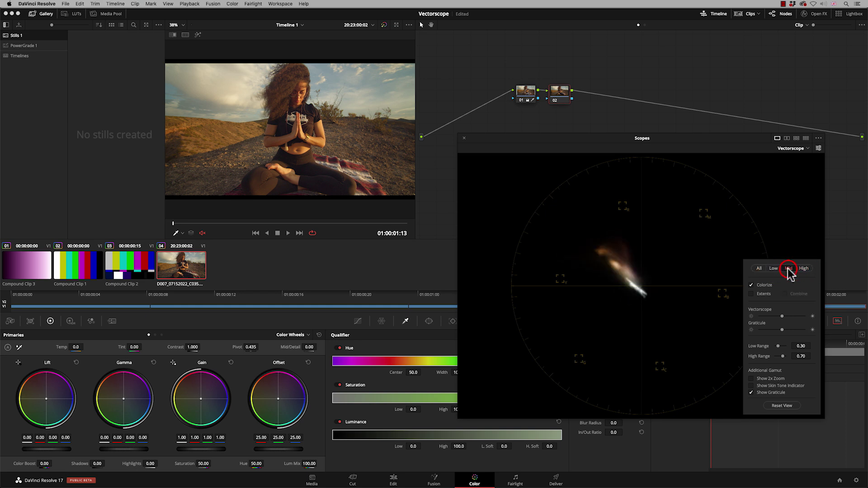
click(758, 268)
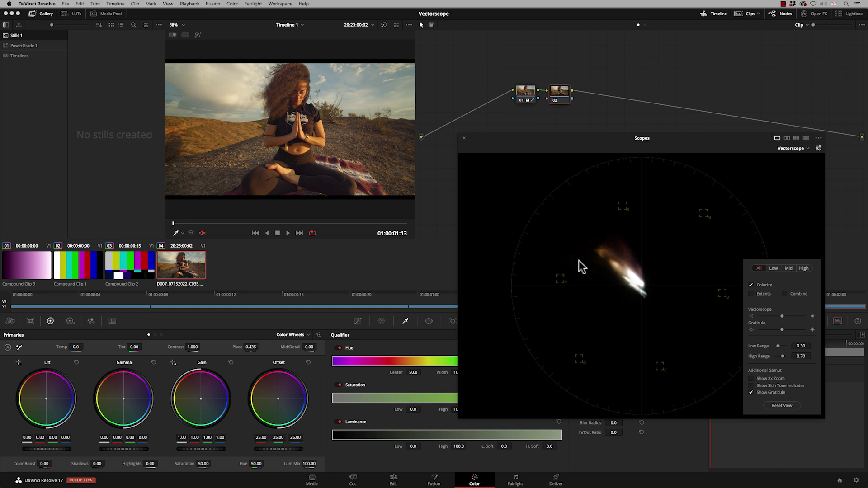
click(751, 294)
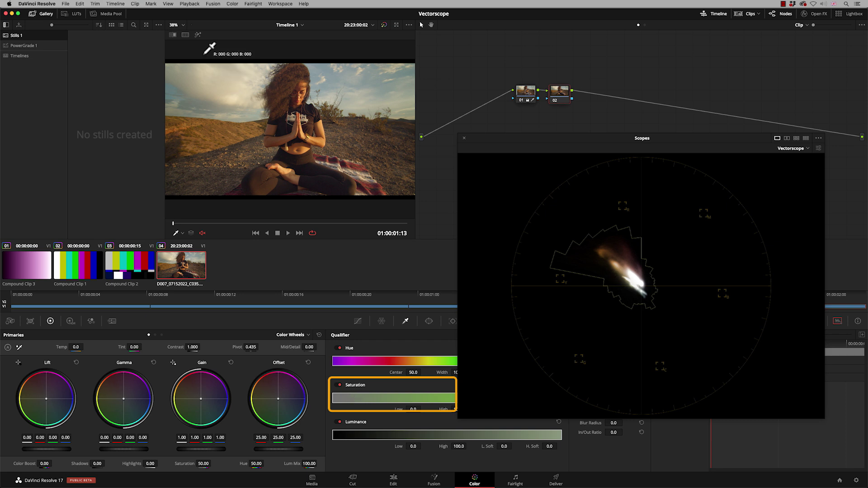
Step: Preview the qualified area in highlight view, reset the Saturation qualifier, and reopen floating Scopes
click(197, 35)
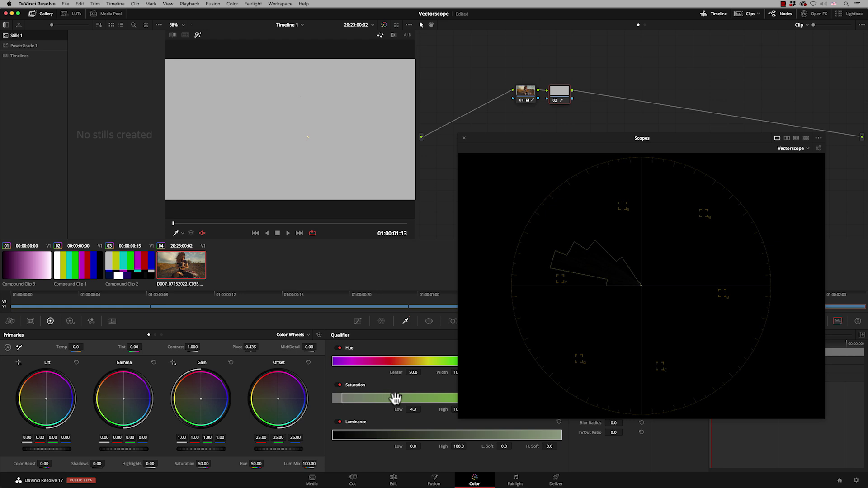
click(464, 138)
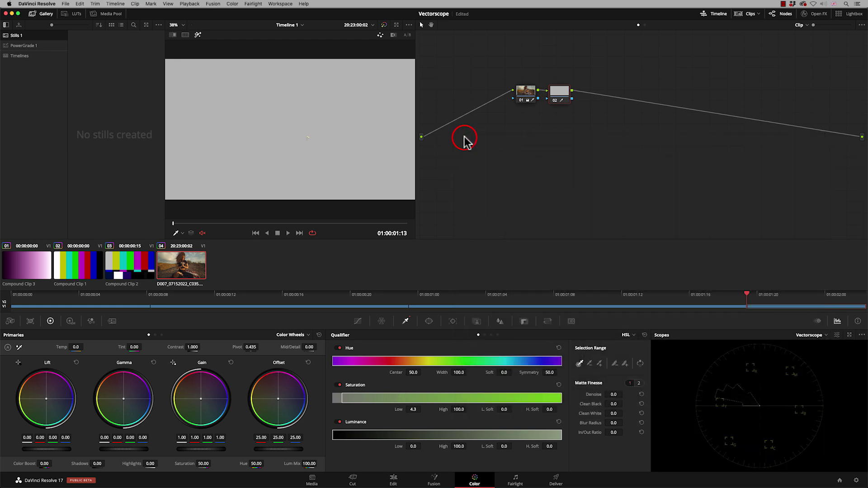
click(559, 384)
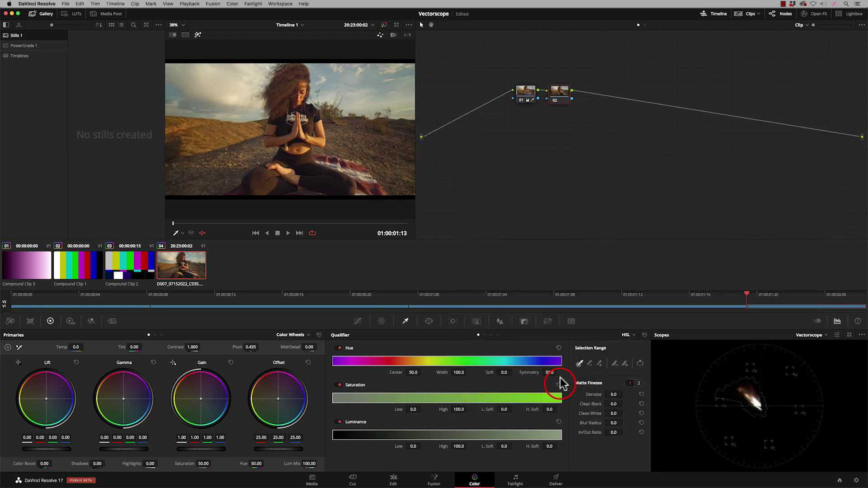
key(super+shift+w)
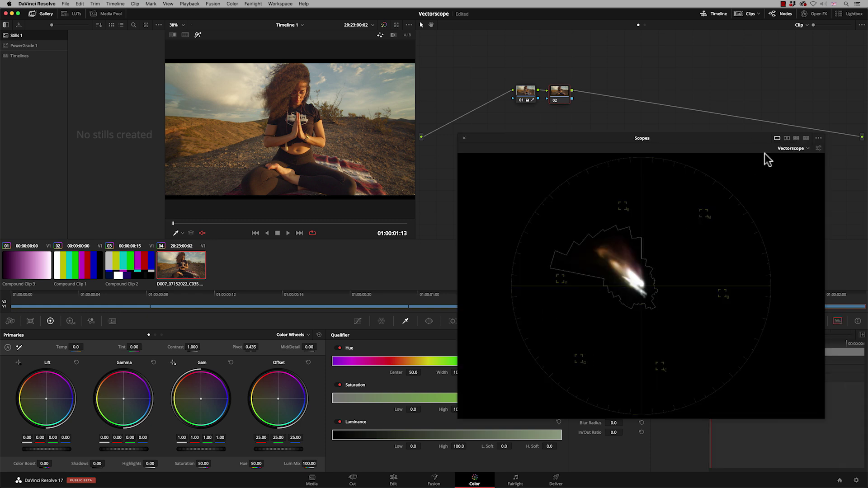
Step: Disable Extents, show only Low tones, and nudge Lift to 0.00 -0.01 0.00 0.01
click(818, 149)
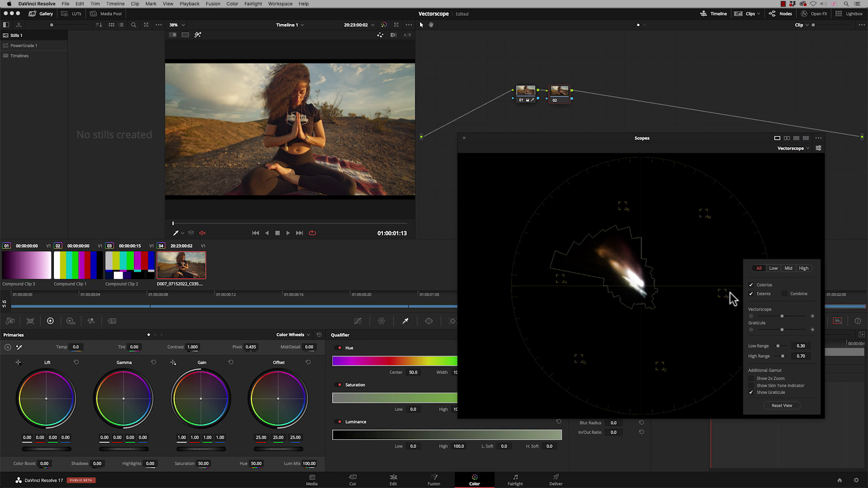
click(751, 294)
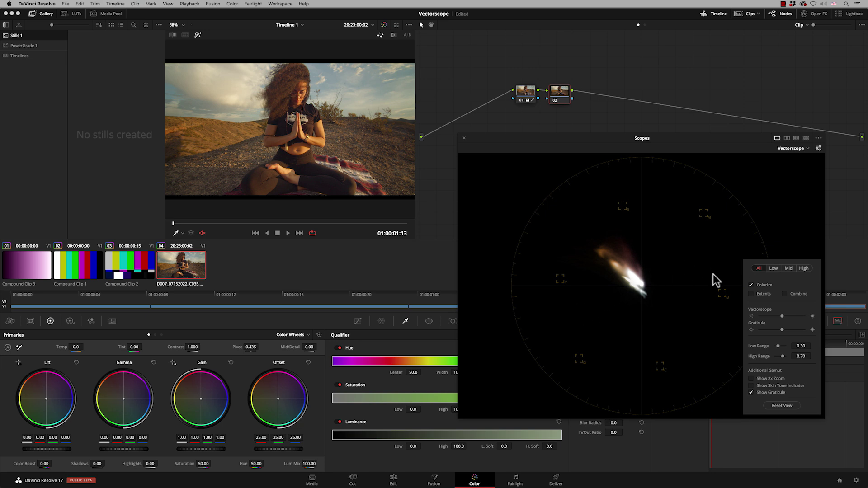
click(773, 267)
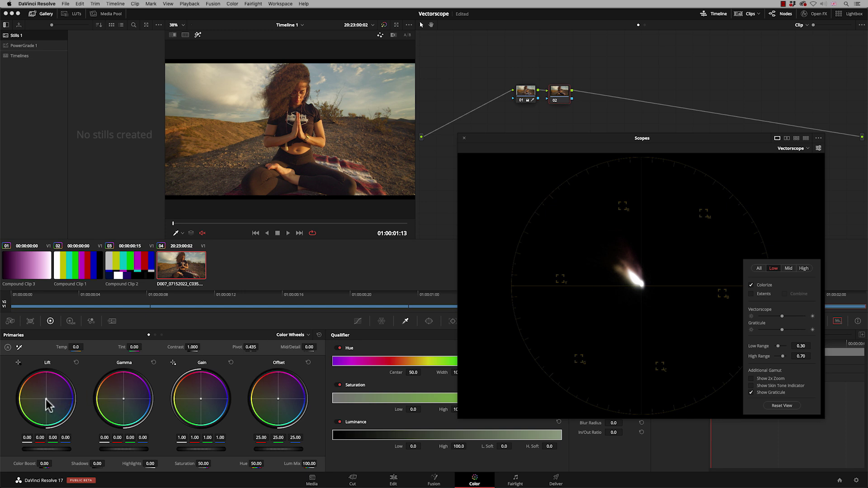
drag(45, 397, 46, 399)
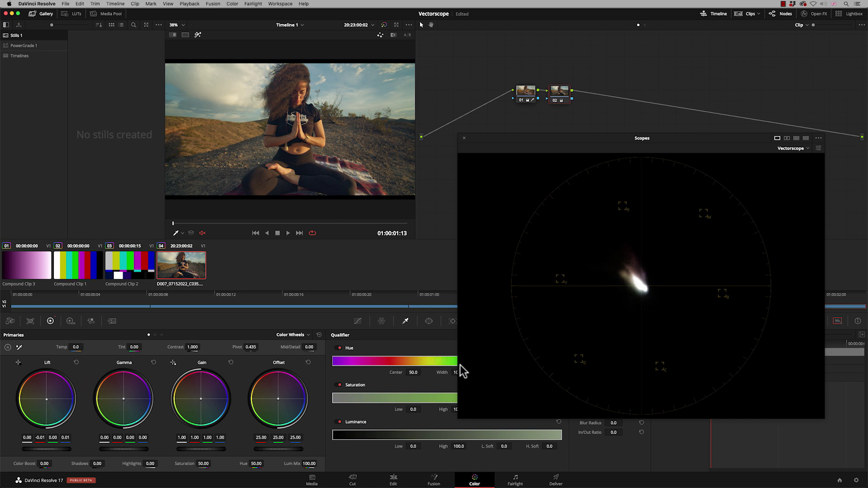
Step: Show only High tones and shift Gain toward blue to 1.00 0.98 1.00 1.06
click(818, 150)
click(803, 268)
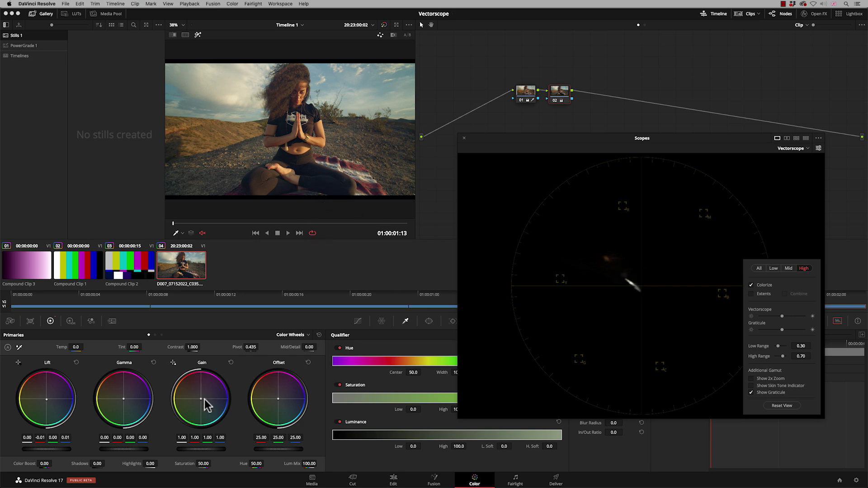
drag(202, 399, 204, 397)
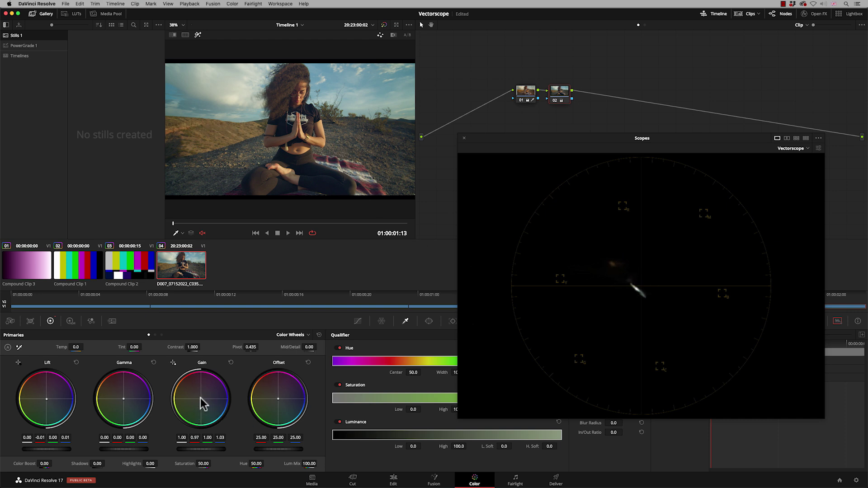
drag(201, 398, 206, 392)
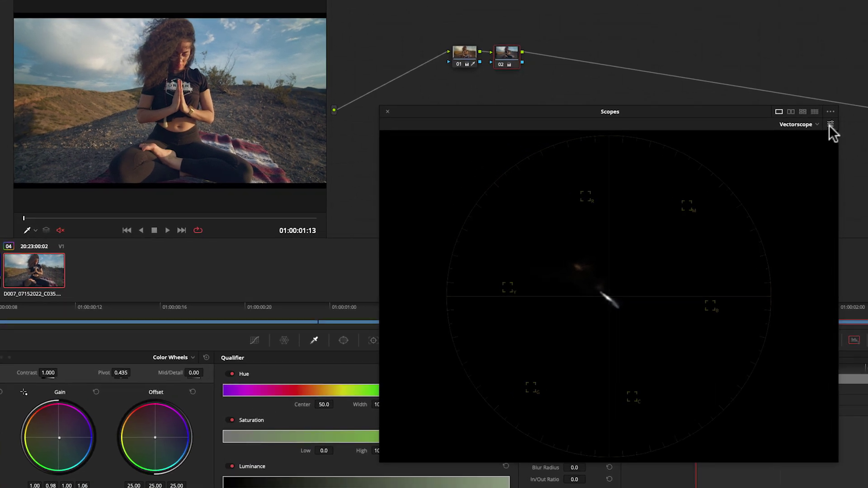
Step: Magnify the highlight vectorscope trace 2x and fine-tune Gain while watching it
click(830, 125)
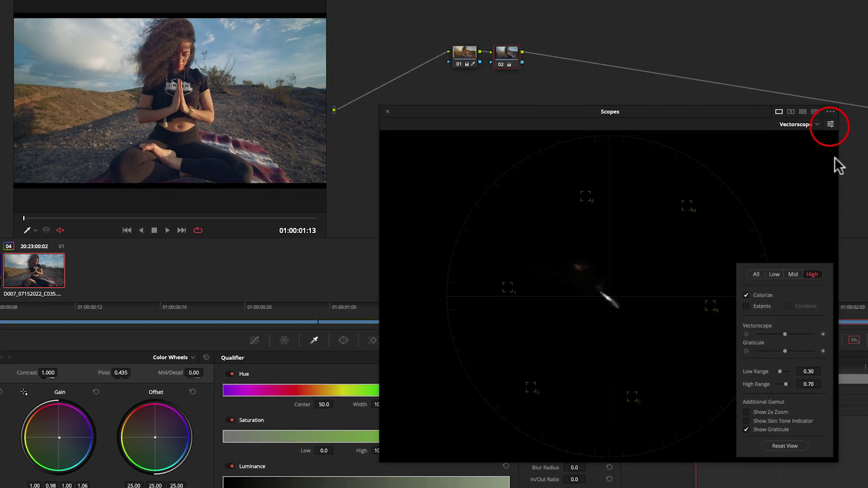
click(746, 412)
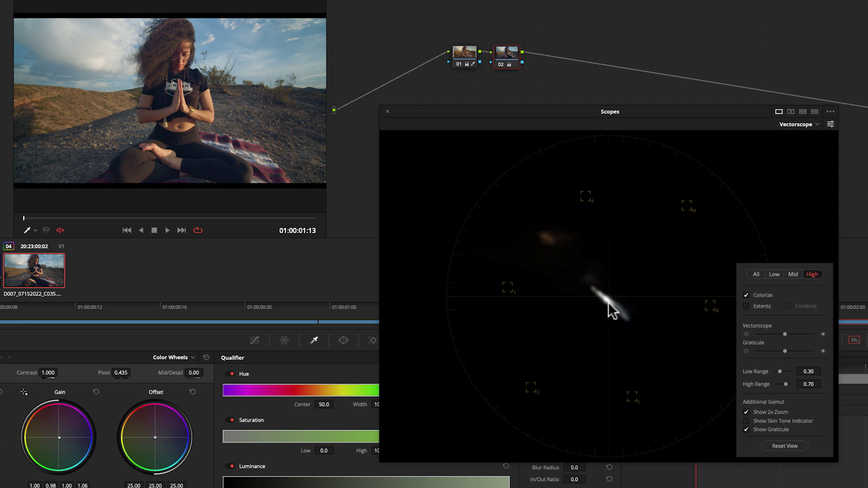
click(58, 436)
drag(58, 437, 62, 438)
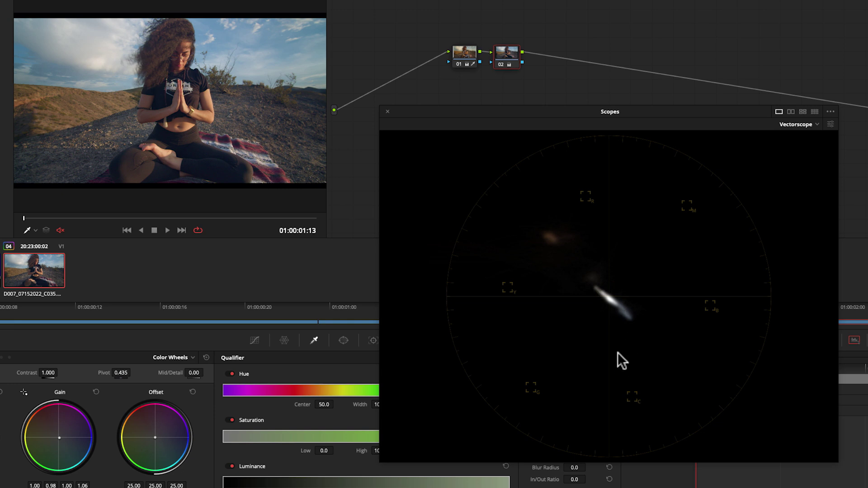
Step: Outline the trace extents, then return to normal scale without extents and brighten the trace
click(830, 124)
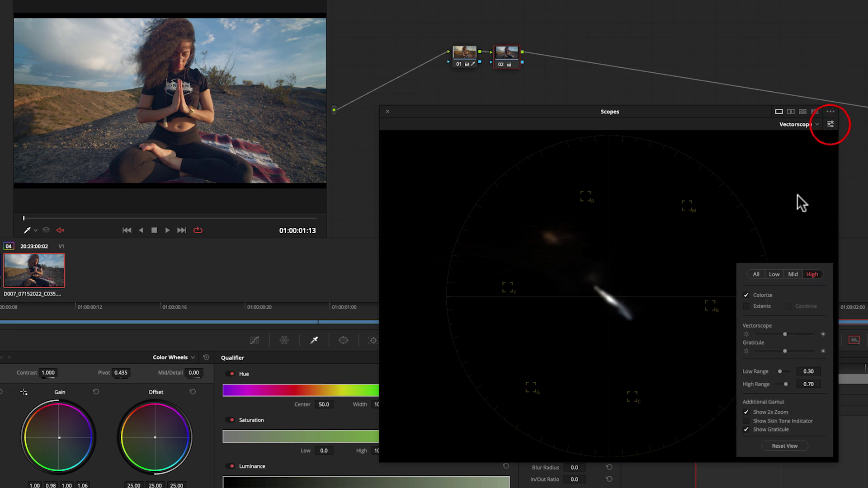
click(750, 308)
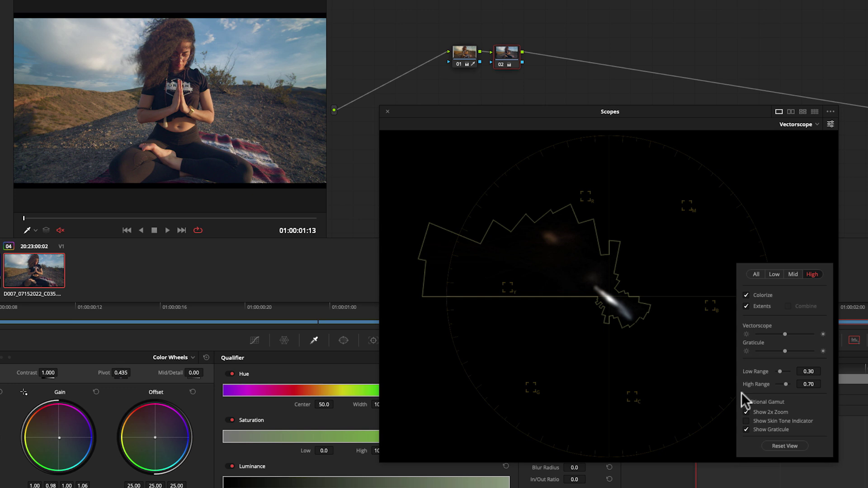
click(746, 412)
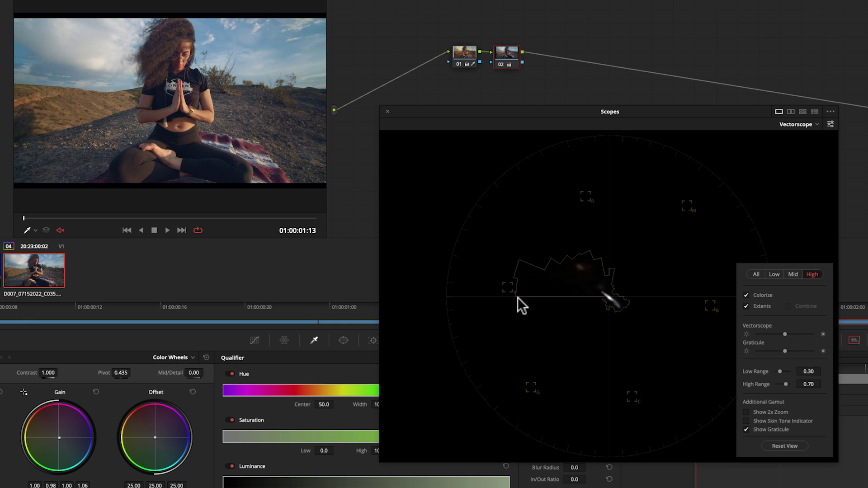
click(746, 306)
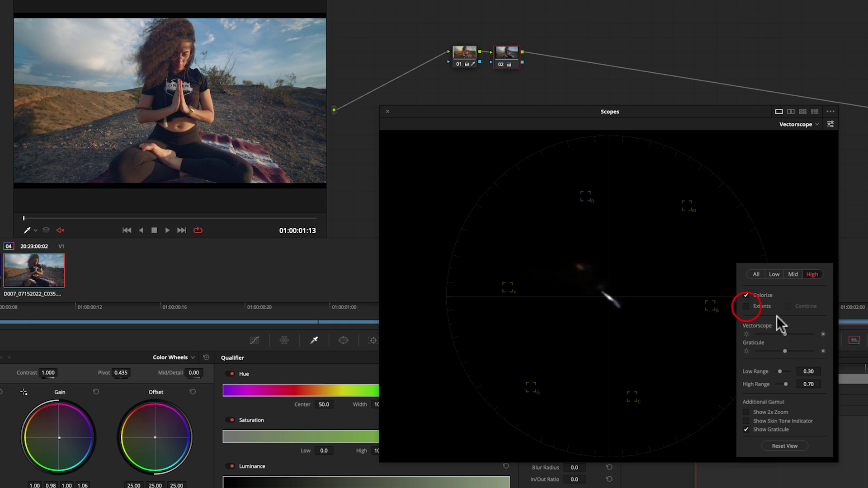
mouse_move(785, 334)
mouse_down()
mouse_move(805, 334)
mouse_move(788, 333)
mouse_move(802, 350)
mouse_move(779, 351)
mouse_up()
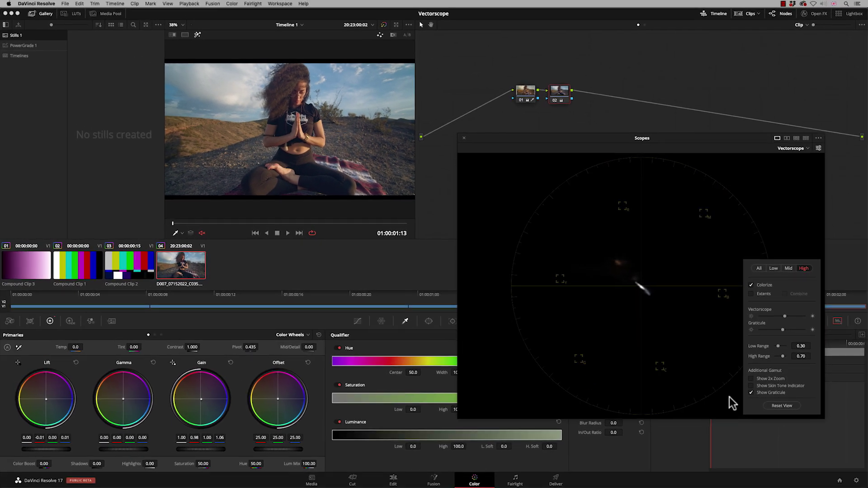
Step: Set the vectorscope to All ranges, hide Clips and Gallery, and show the skin tone indicator
click(757, 269)
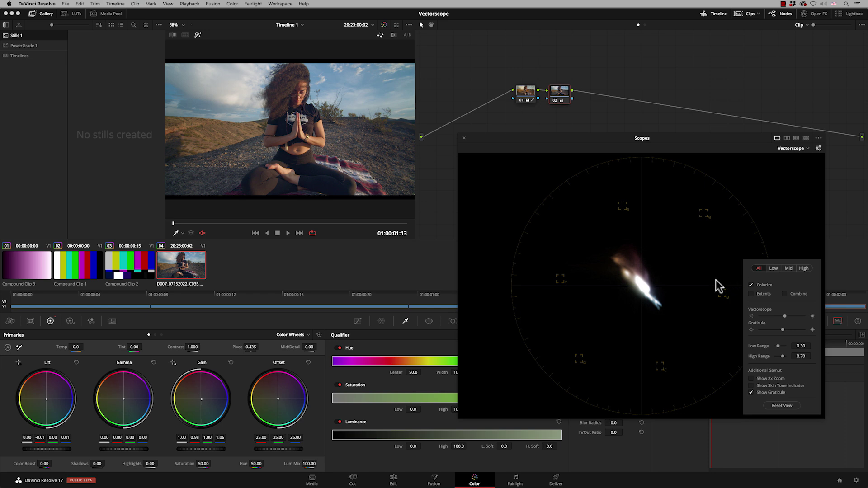
click(745, 13)
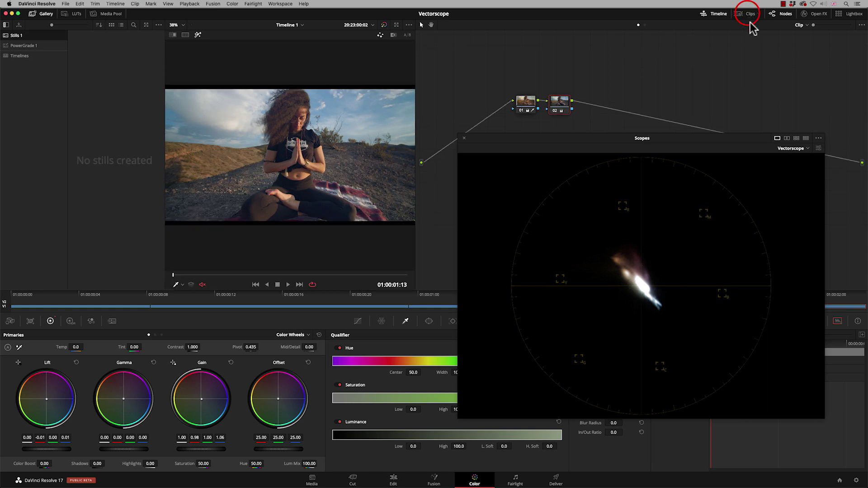
click(46, 14)
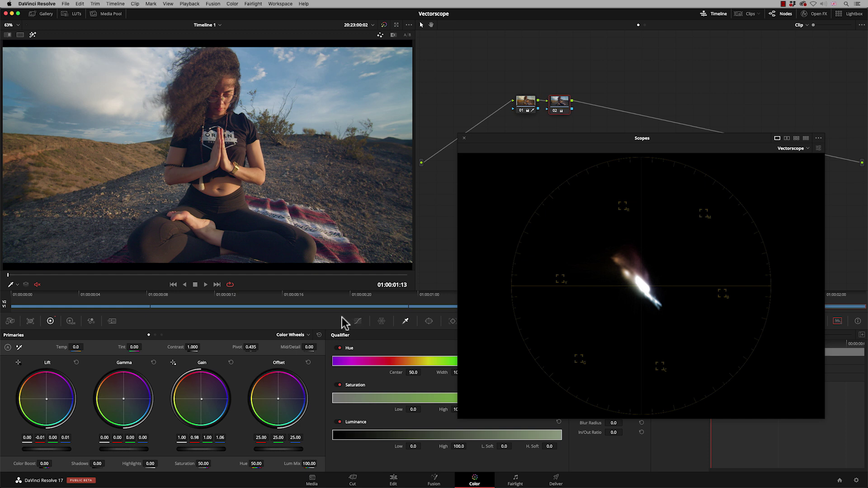
click(818, 149)
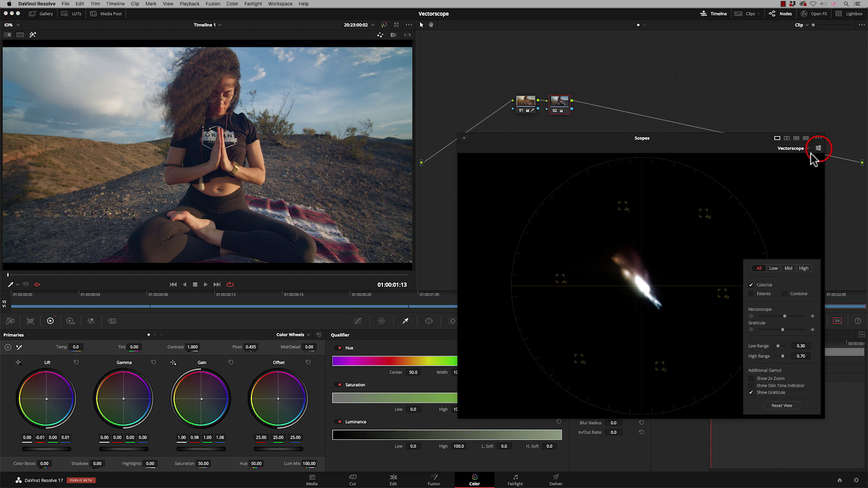
click(766, 385)
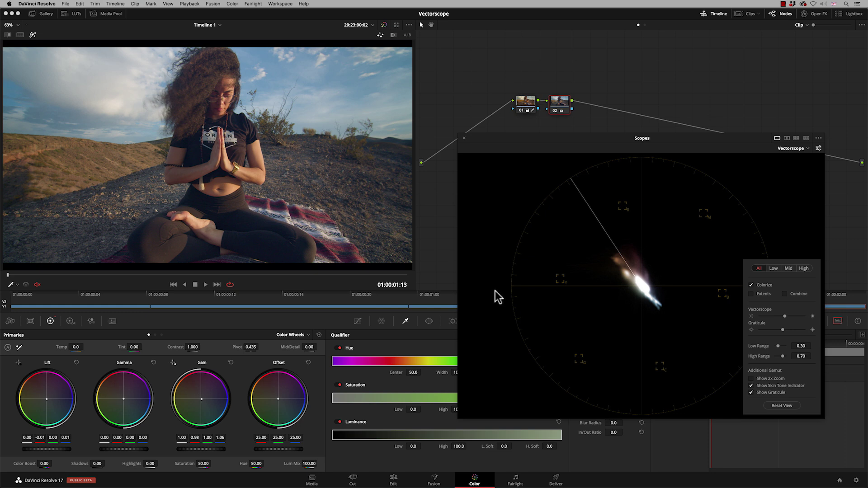
Step: Sample her face skin with the Qualifier picker and add a slightly nudged Curve window around it
mouse_move(220, 165)
click(248, 171)
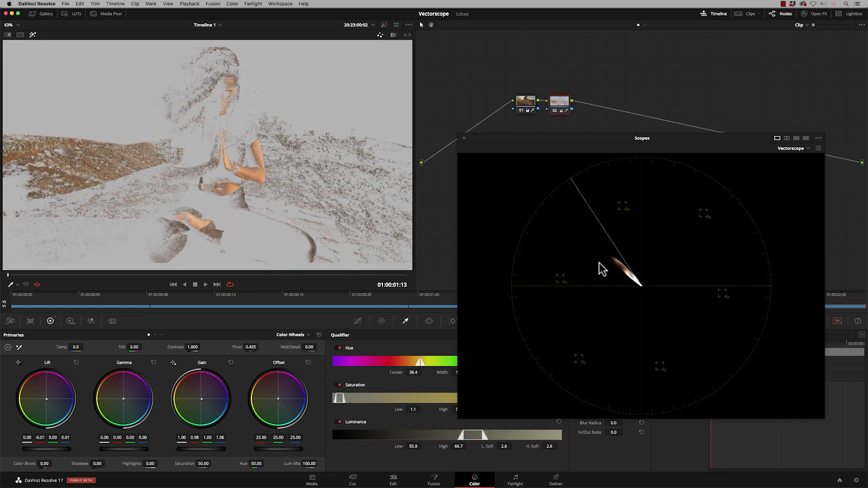
click(429, 321)
click(341, 419)
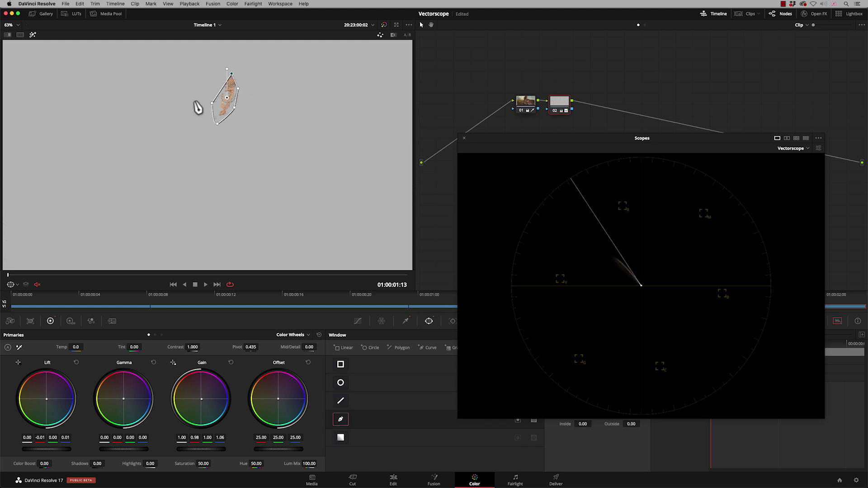
drag(227, 97, 230, 96)
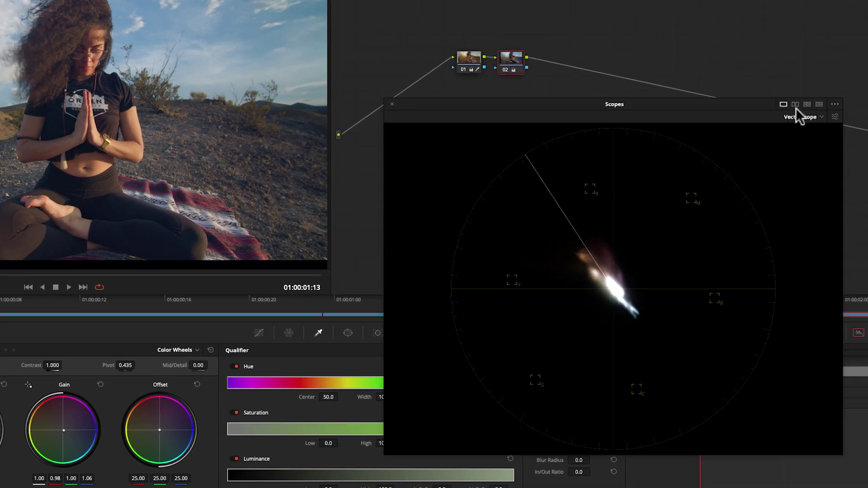
Step: Try 2-up, 4-up and 3x3 layouts, settle on 2x2, then raise and enlarge the Scopes window
click(794, 104)
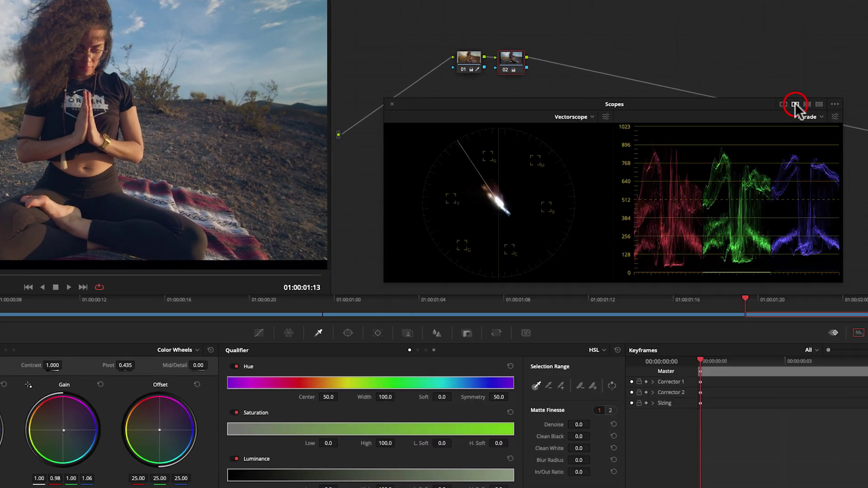
click(807, 104)
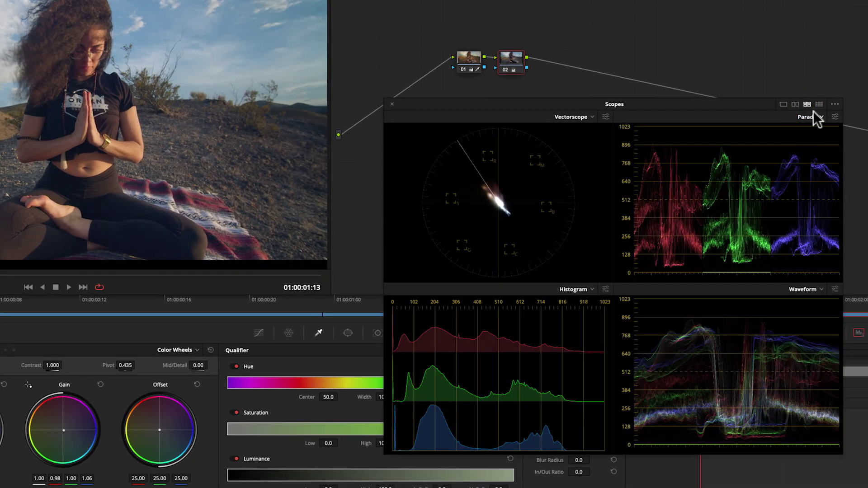
click(818, 105)
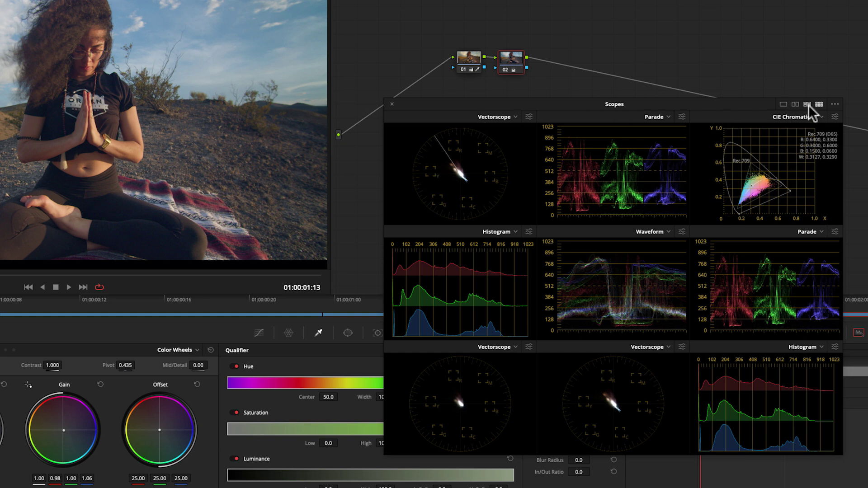
click(807, 104)
drag(517, 103, 481, 14)
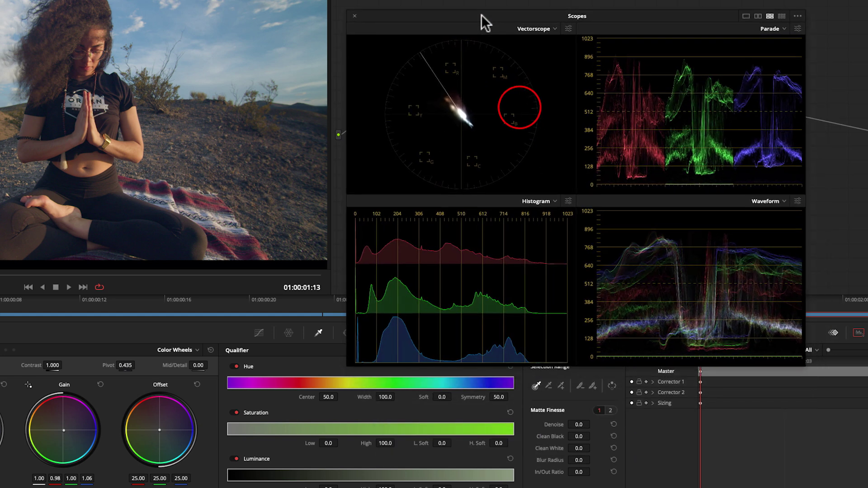
drag(799, 362, 844, 406)
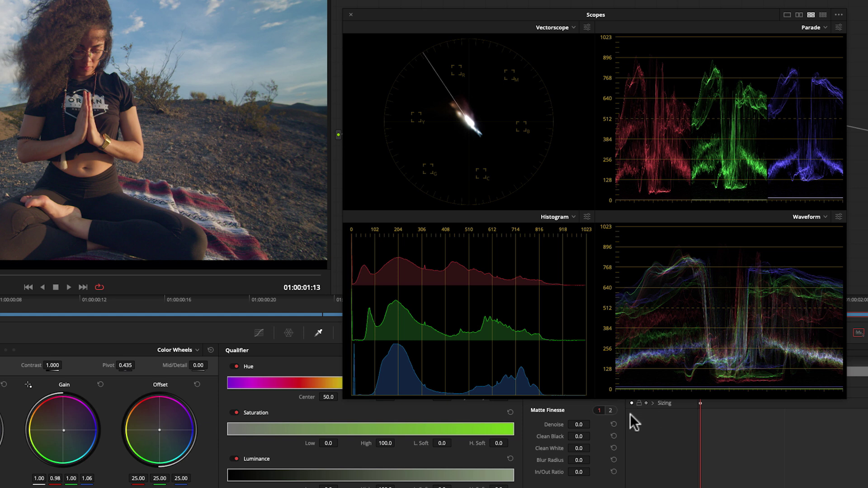
Step: Change the Parade, Waveform and Histogram scopes to Vectorscopes
click(826, 28)
click(831, 60)
click(825, 218)
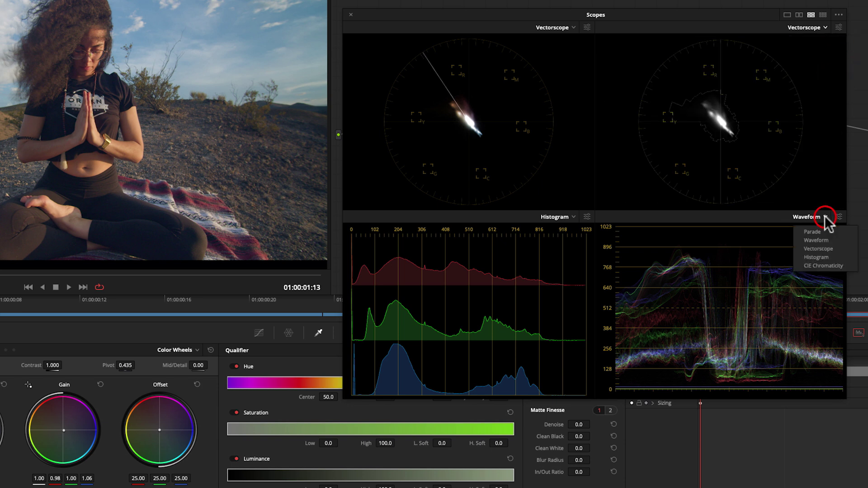
click(817, 248)
click(573, 217)
click(568, 249)
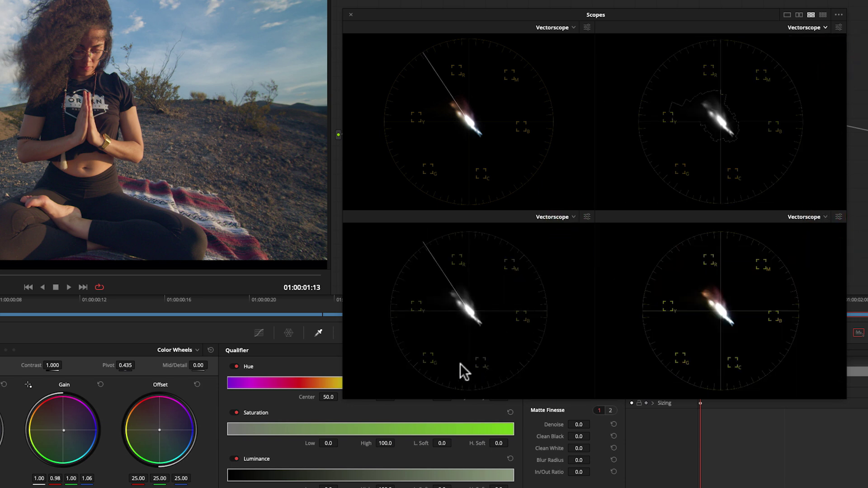
Step: Set the first vectorscope to Low range with 2x zoom and no skin tone line
click(565, 28)
click(586, 27)
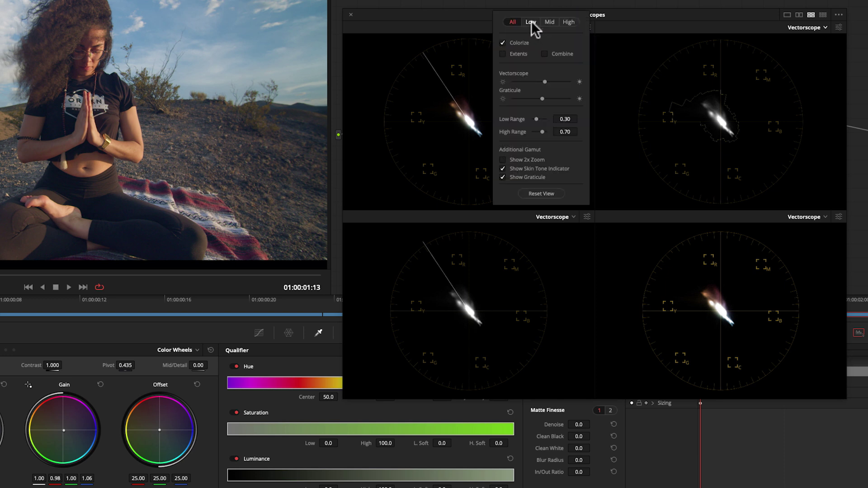
click(531, 22)
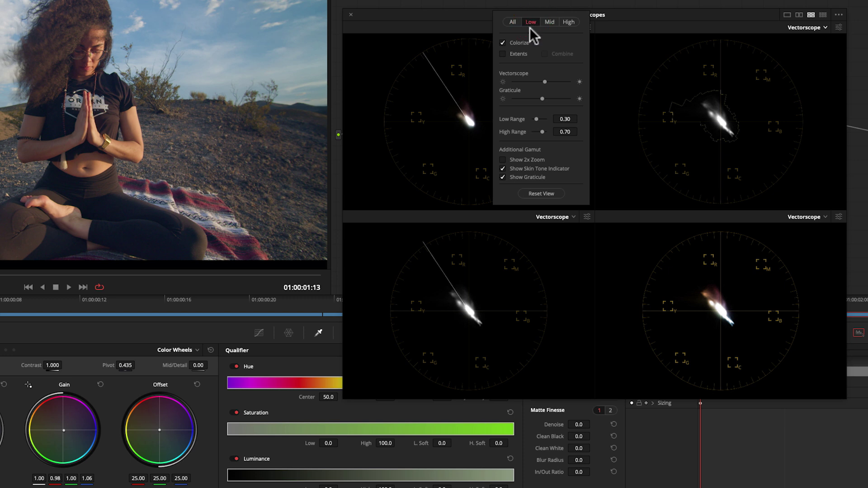
click(587, 28)
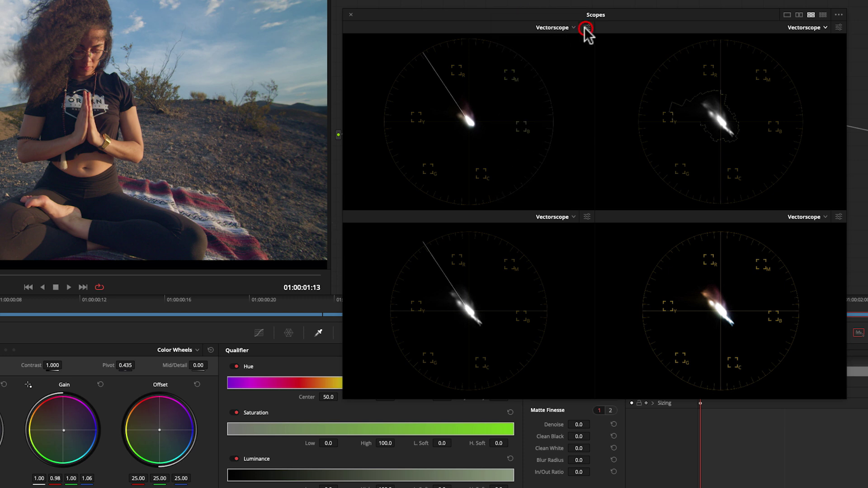
click(501, 168)
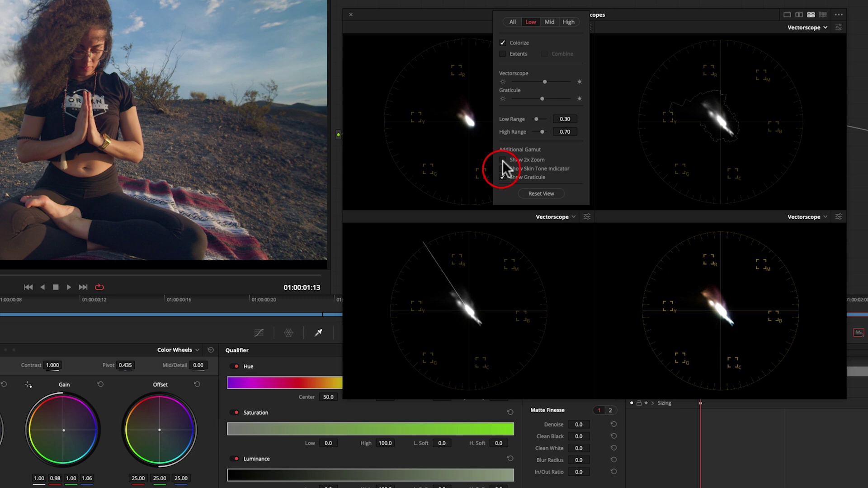
click(501, 160)
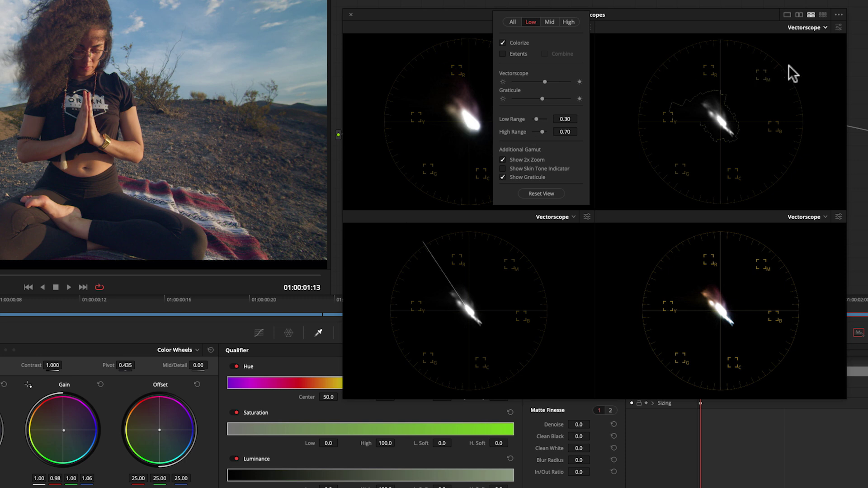
Step: Set the top-right vectorscope to High range at 2x zoom, without extents, with a brighter trace
click(808, 59)
click(838, 27)
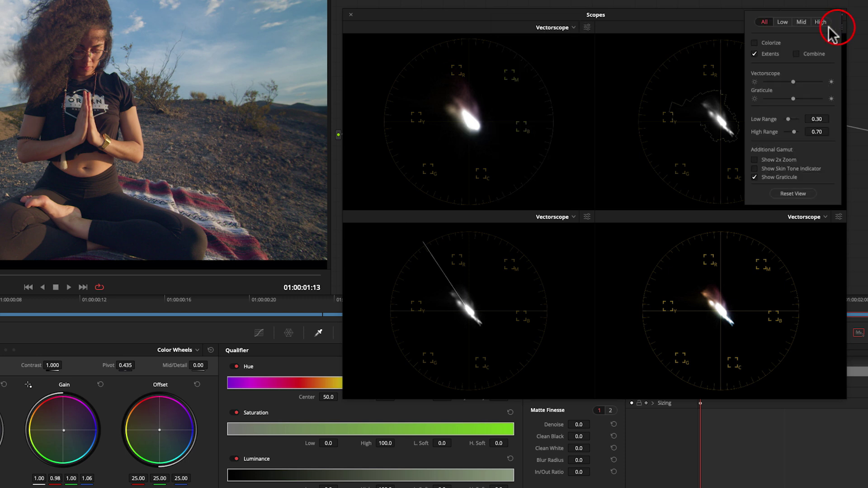
click(821, 23)
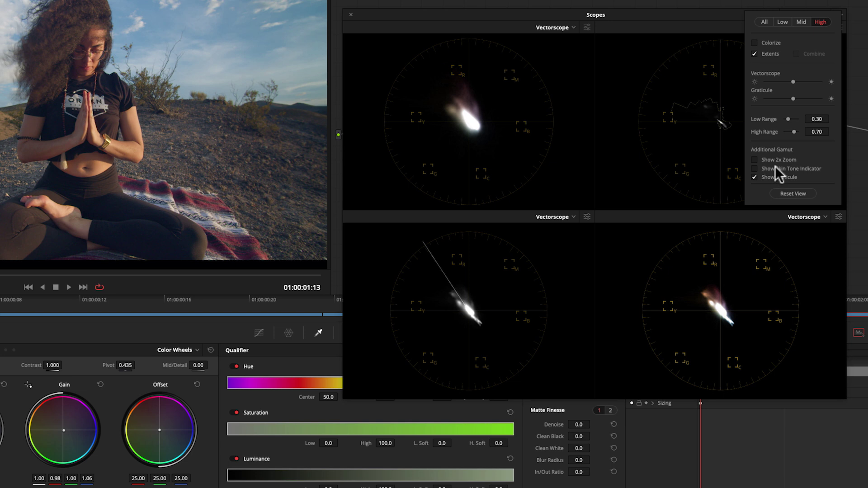
click(753, 160)
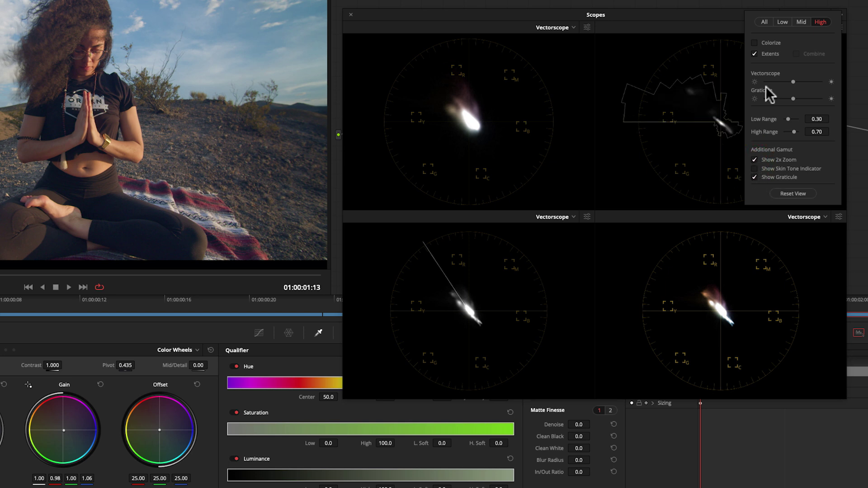
click(754, 54)
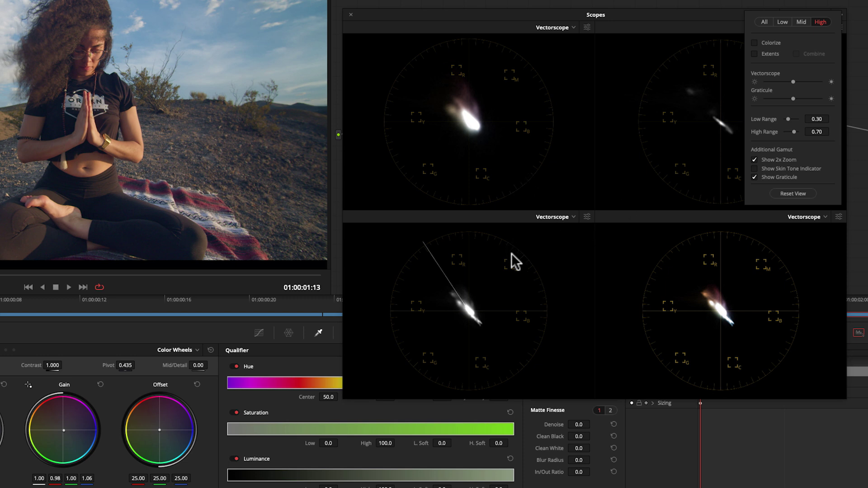
drag(793, 82, 804, 82)
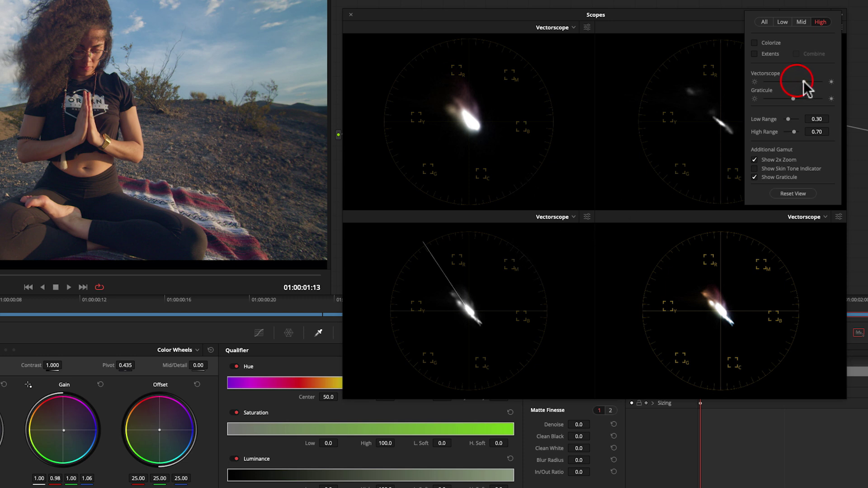
click(572, 217)
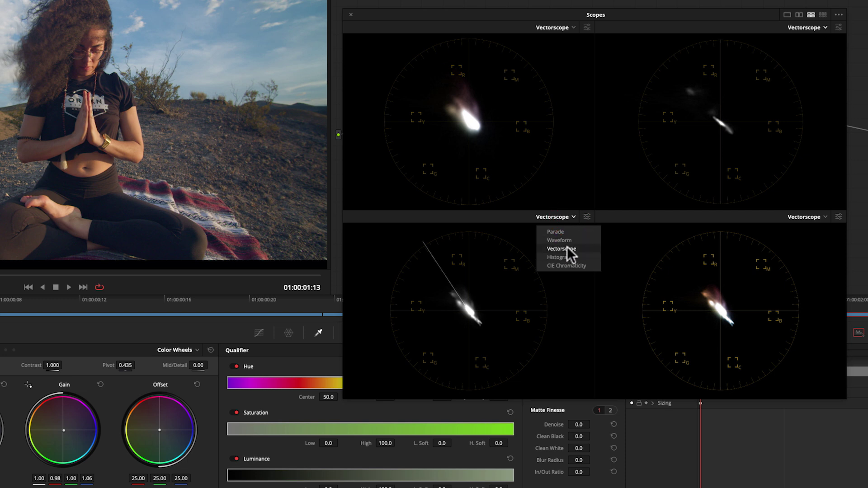
Step: Limit the lower-left vectorscope to the Mid range
click(565, 249)
click(548, 211)
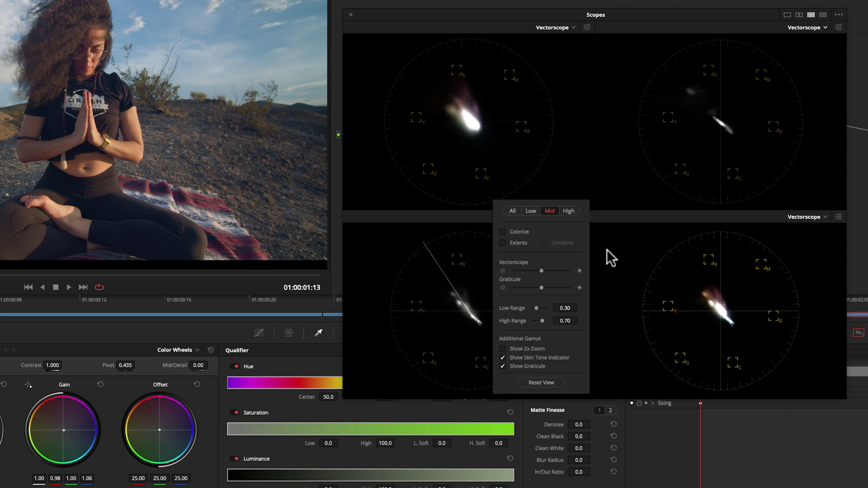
click(616, 240)
Step: Show the skin tone line on the lower-right, All-range vectorscope
click(839, 217)
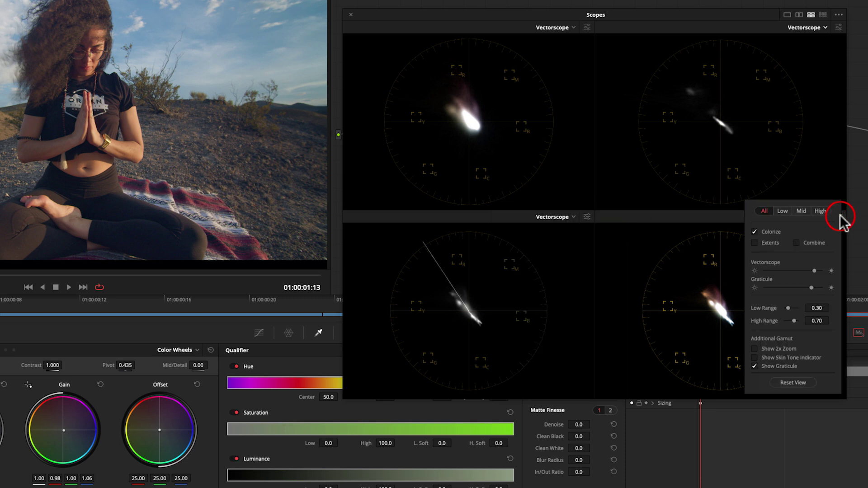
click(755, 358)
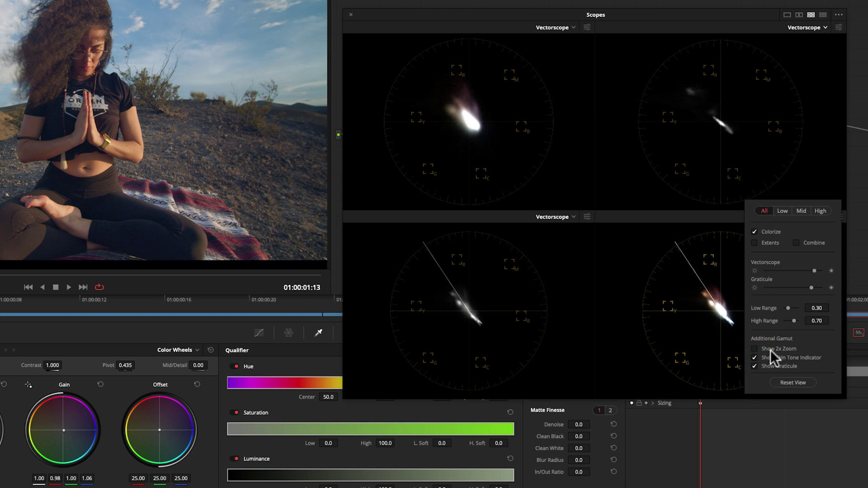
click(601, 279)
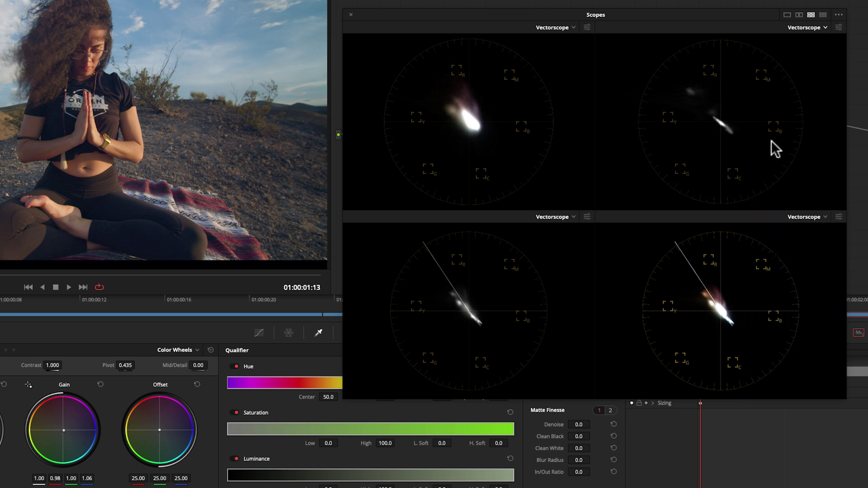